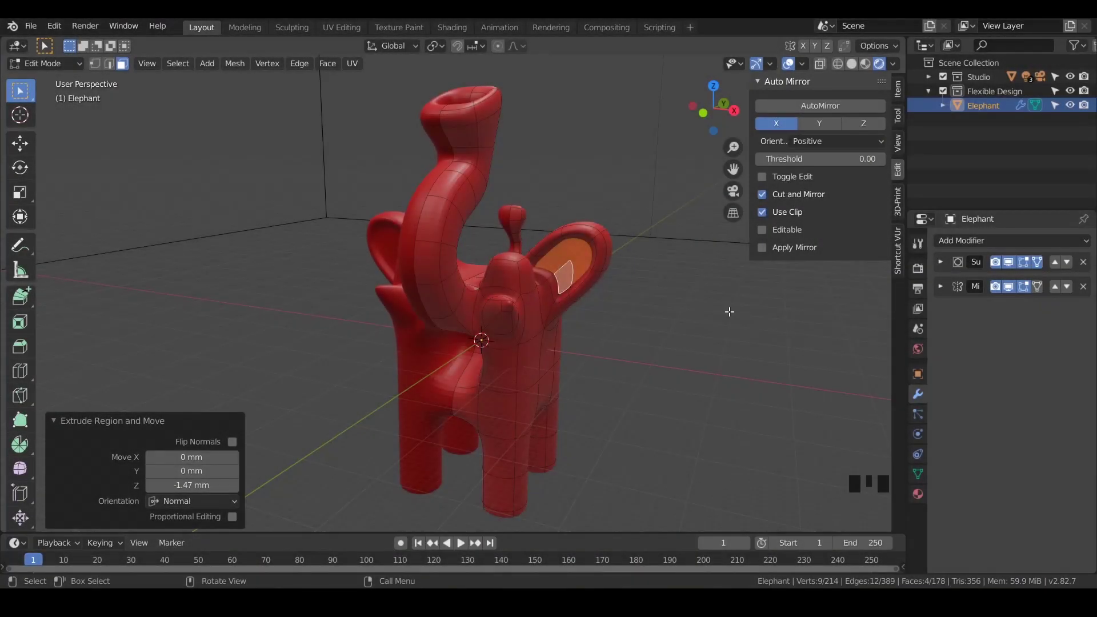
Leave Edit Mode on the elephant mesh and return to Object Mode
{"action": "left_click", "coordinate": [1038, 142]}
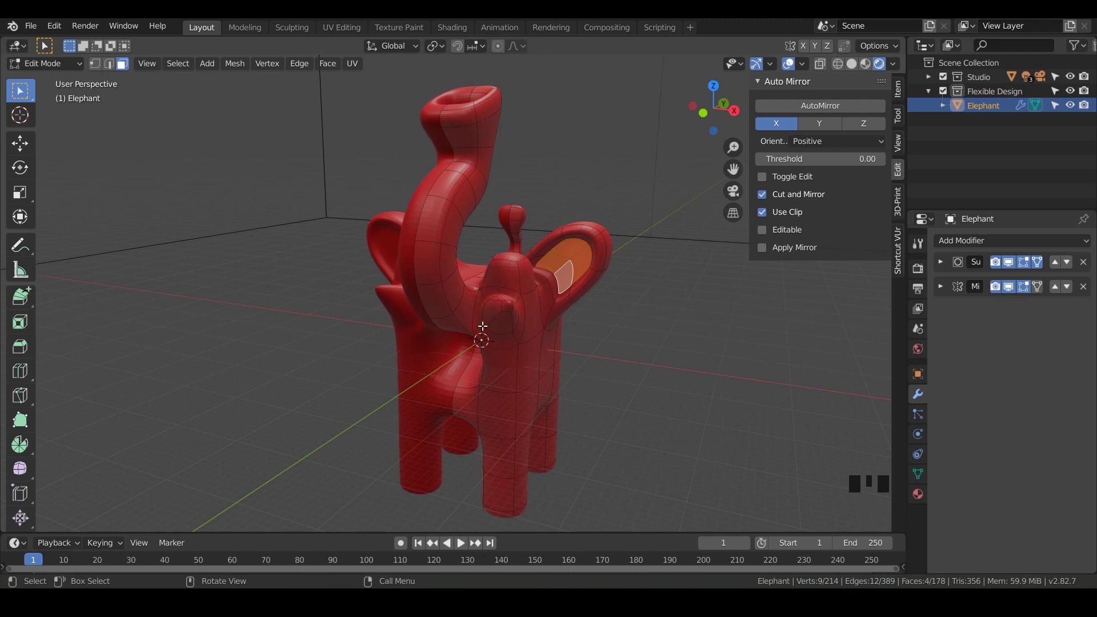
{"action": "key", "text": "Tab"}
{"action": "middle_click_drag", "start_coordinate": [469, 348], "coordinate": [461, 337], "text": "shift"}
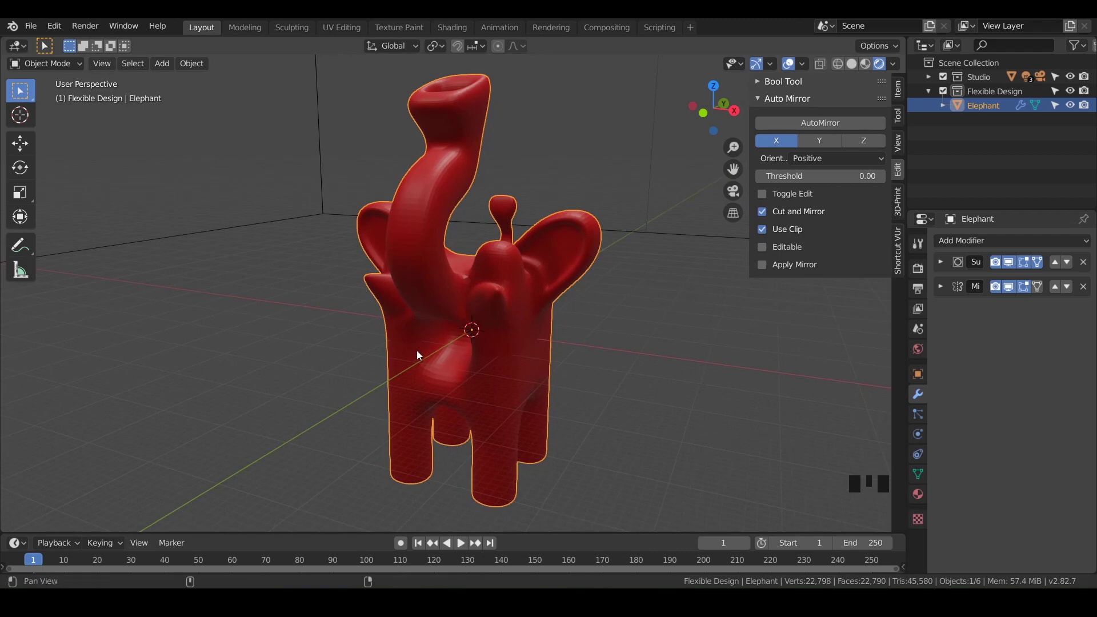
{"action": "middle_click_drag", "start_coordinate": [417, 350], "coordinate": [432, 439], "text": "shift"}
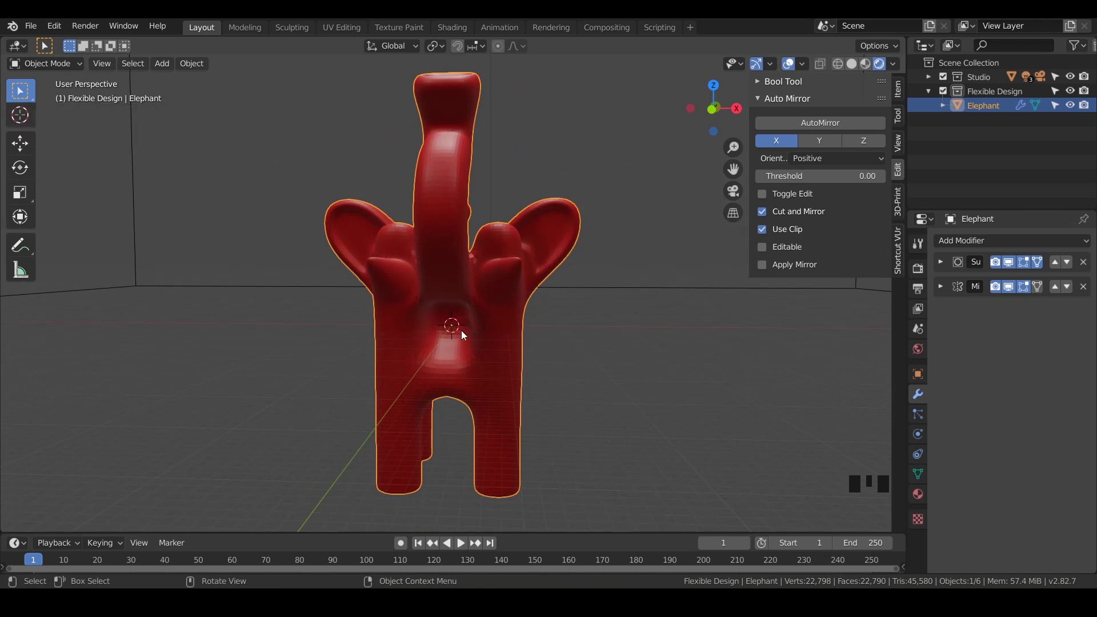
Place the 3D cursor at several spots with the Cursor tool, ending on the elephant's ear, and return to the selection tool
{"action": "left_click", "coordinate": [16, 121]}
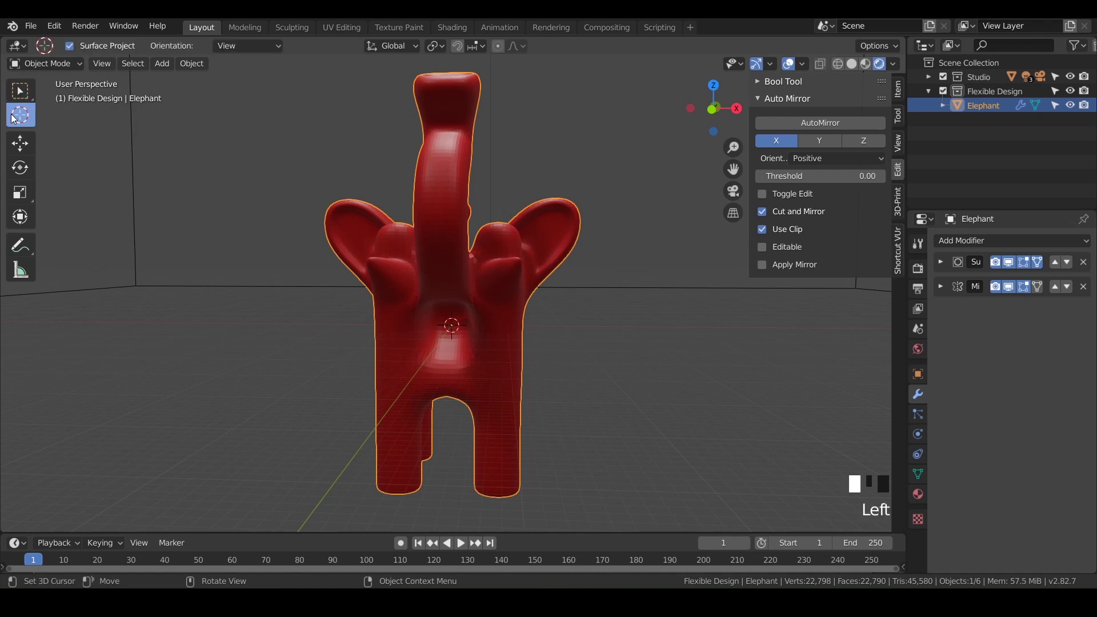
{"action": "left_click", "coordinate": [360, 345]}
{"action": "left_click", "coordinate": [523, 386]}
{"action": "left_click", "coordinate": [610, 195]}
{"action": "left_click", "coordinate": [540, 205]}
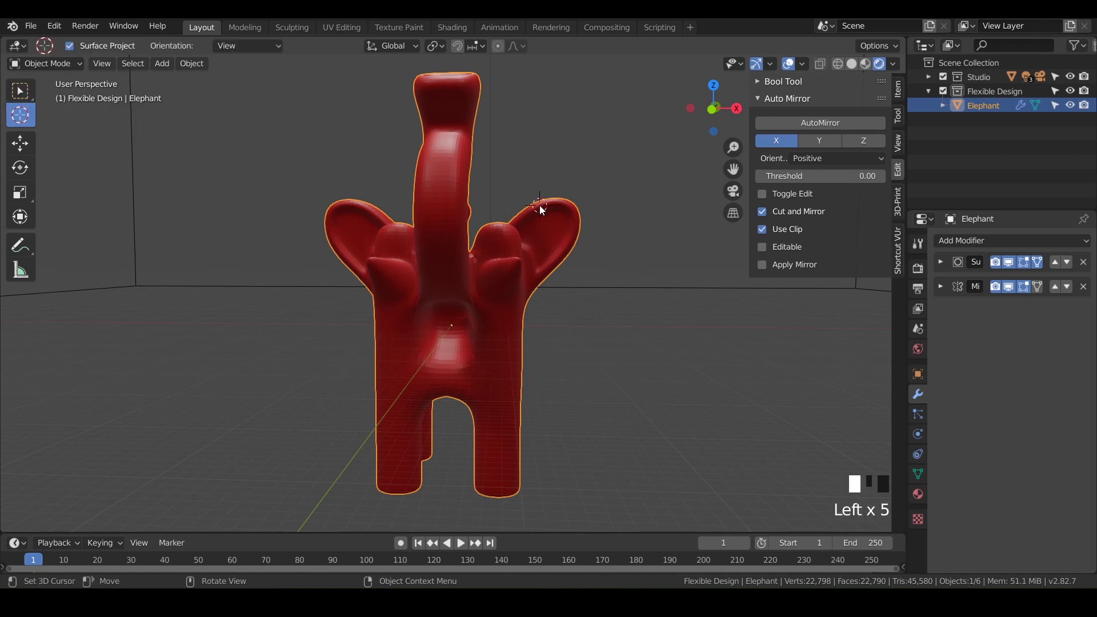
{"action": "left_click", "coordinate": [20, 90]}
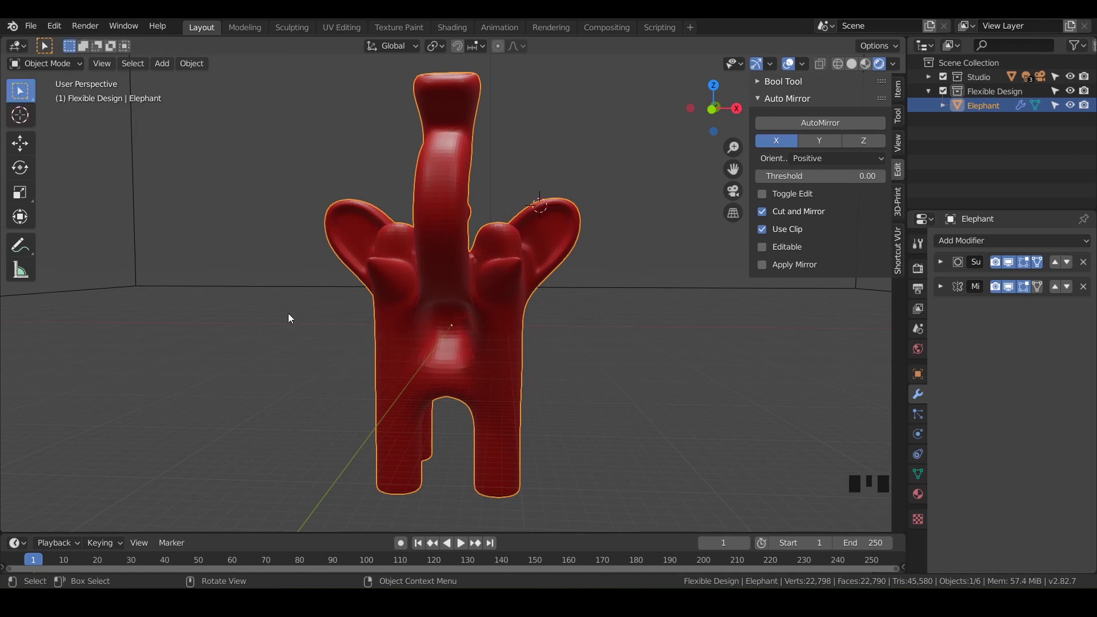
Reposition the 3D cursor around the elephant without the Cursor tool, ending on the eye bulge on the positive X side
{"action": "right_click", "coordinate": [497, 242], "text": "shift"}
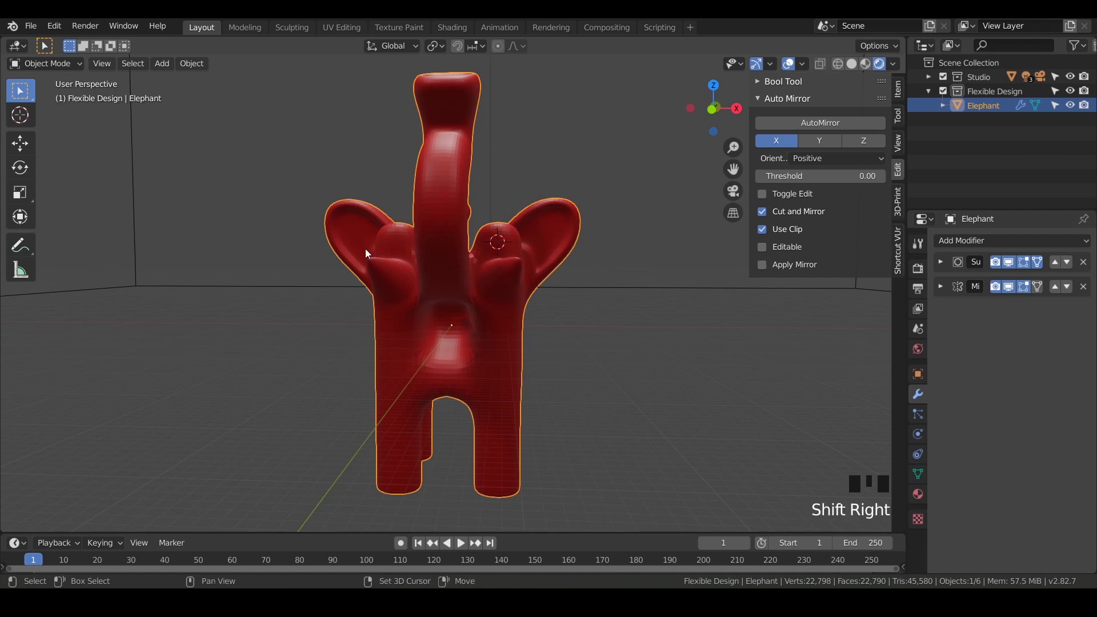
{"action": "right_click", "coordinate": [339, 222], "text": "shift"}
{"action": "left_click", "coordinate": [481, 317], "text": "shift"}
{"action": "right_click", "coordinate": [481, 317], "text": "shift"}
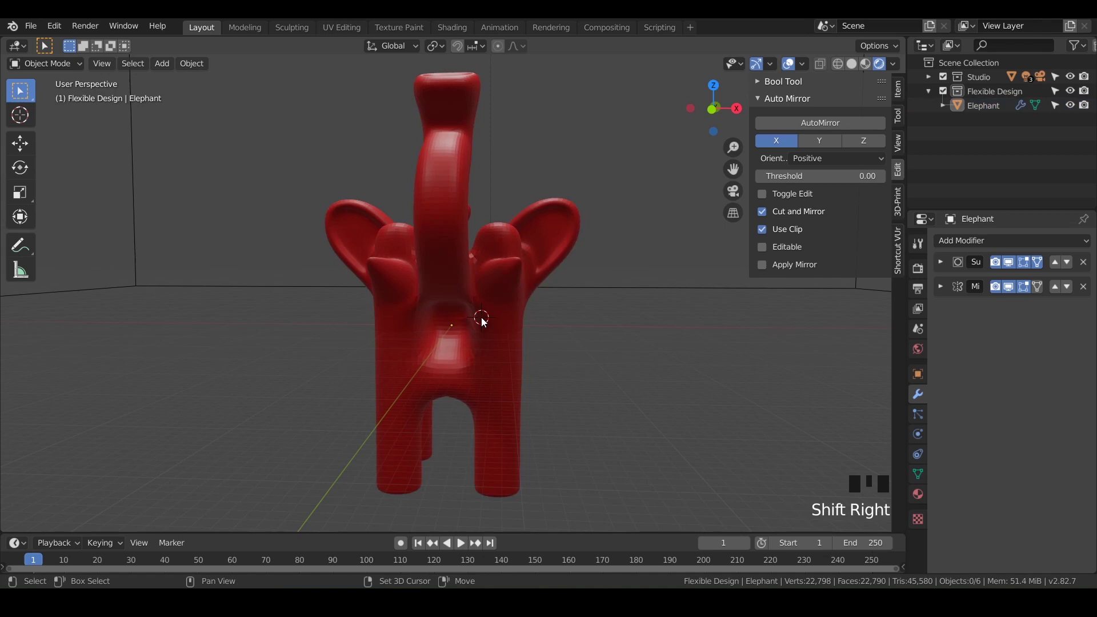
{"action": "right_click", "coordinate": [497, 244], "text": "shift"}
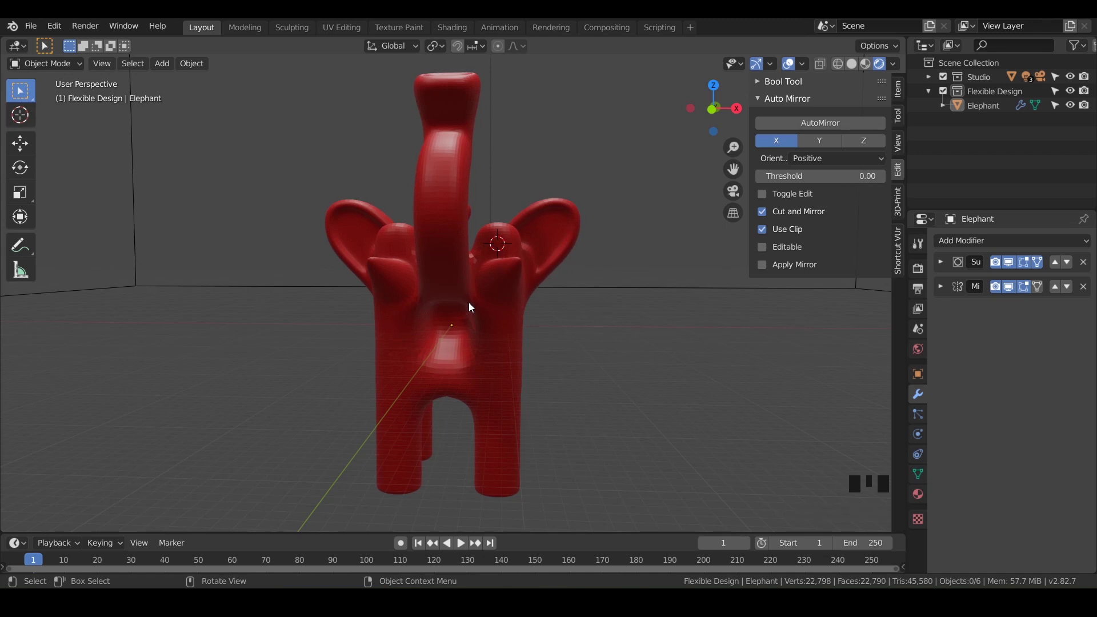
In front orthographic view, place the 3D cursor at the middle of the eye bulge on the positive X side
{"action": "key", "text": "KP_1"}
{"action": "scroll", "coordinate": [527, 252], "scroll_direction": "up", "scroll_amount": 3}
{"action": "scroll", "coordinate": [526, 256], "scroll_direction": "up", "scroll_amount": 2}
{"action": "middle_click_drag", "start_coordinate": [526, 256], "coordinate": [448, 235], "text": "shift"}
{"action": "right_click", "coordinate": [471, 205], "text": "shift"}
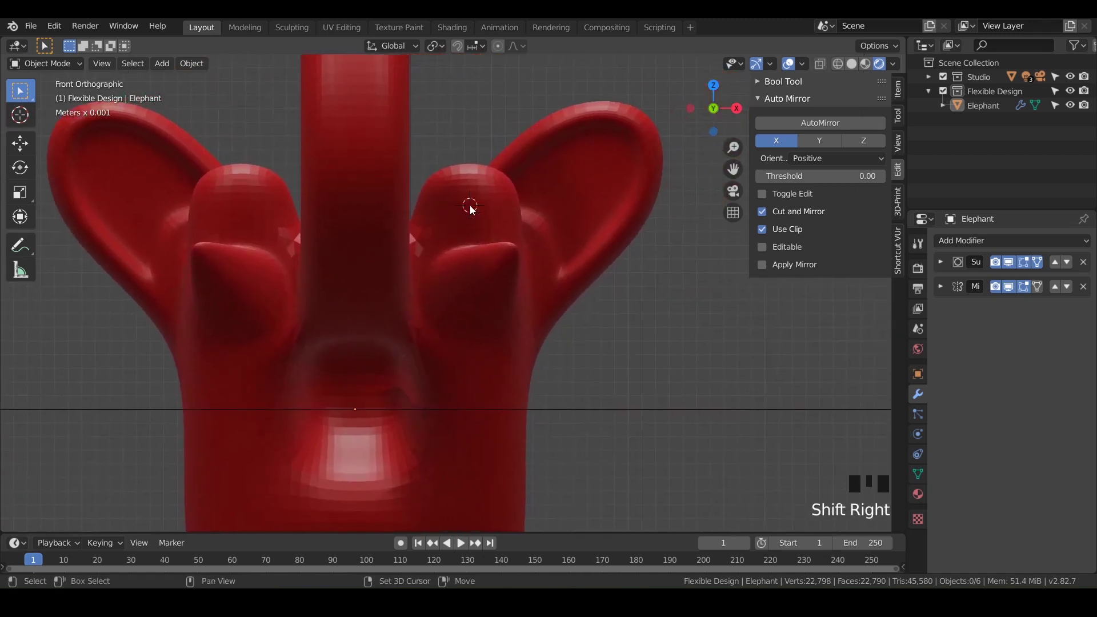
{"action": "right_click", "coordinate": [472, 208], "text": "shift"}
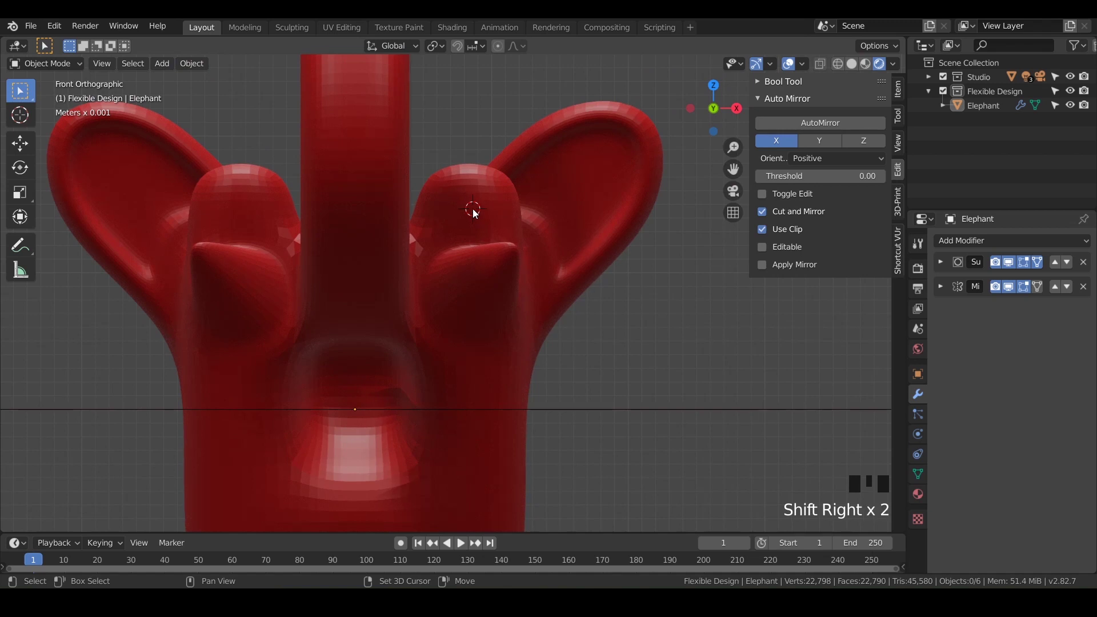
{"action": "right_click", "coordinate": [468, 209], "text": "shift"}
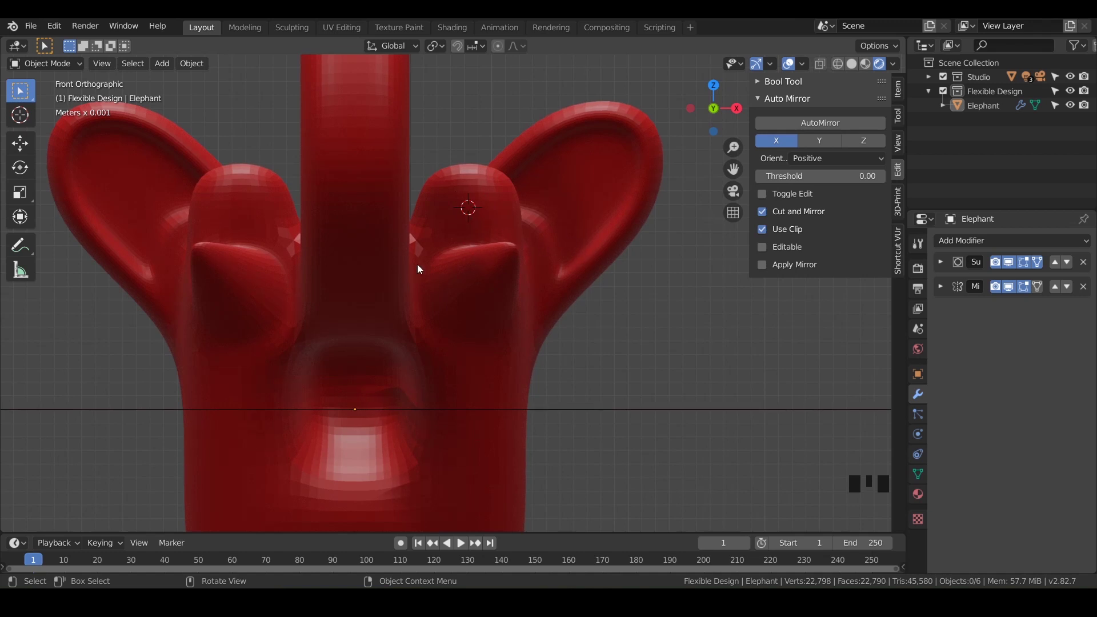
Add a UV sphere at the 3D cursor and set its radius to 2.5 mm
{"action": "key", "text": "shift+a"}
{"action": "mouse_move", "coordinate": [415, 244]}
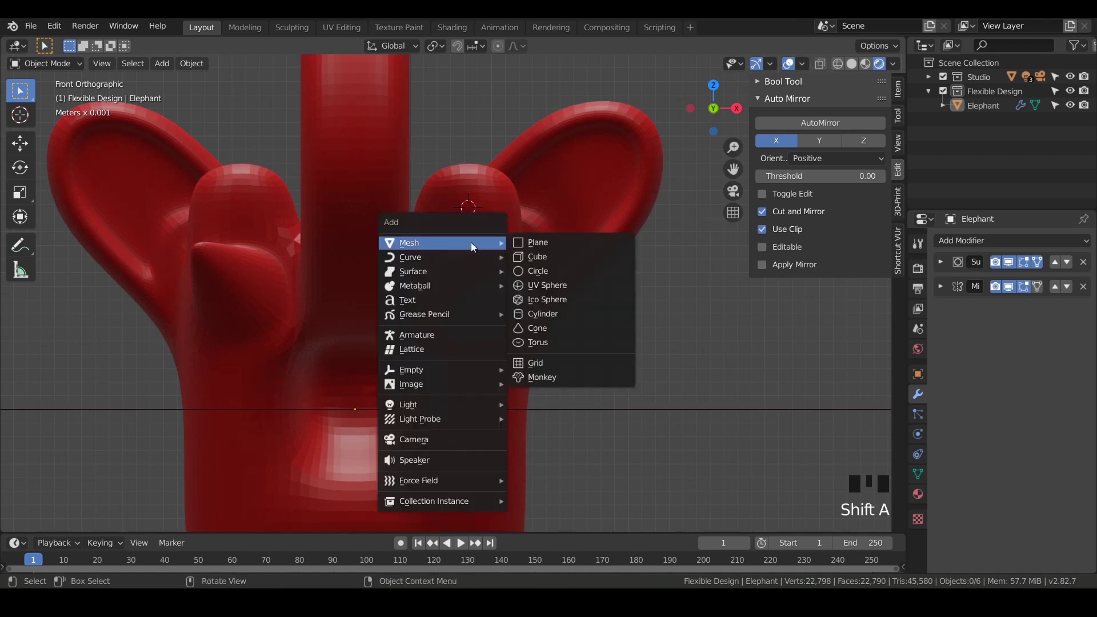
{"action": "left_click", "coordinate": [539, 286]}
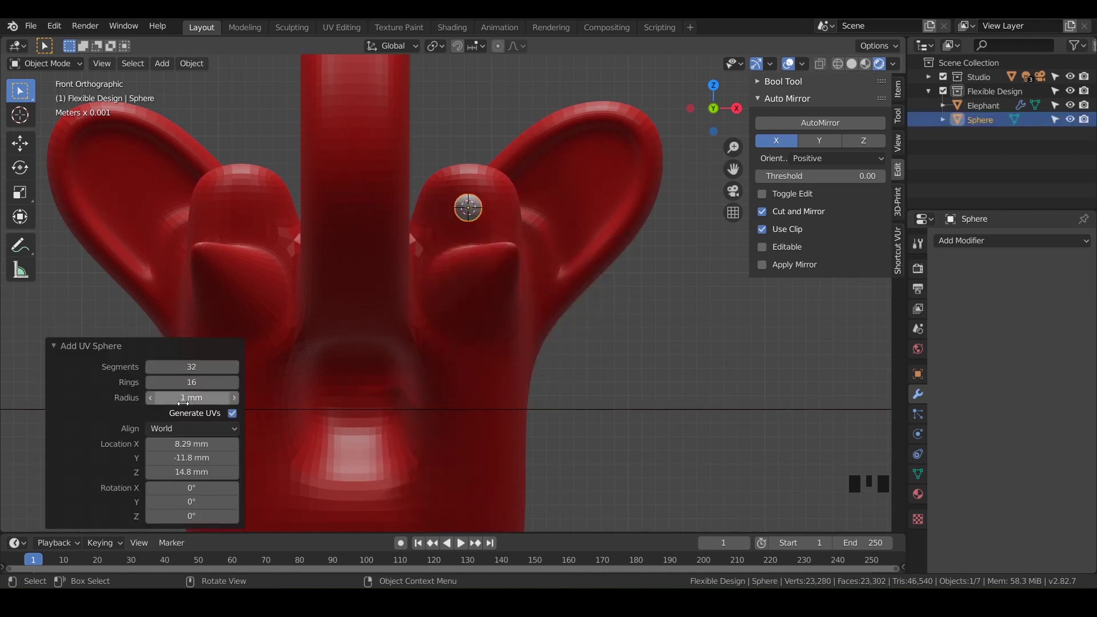
{"action": "left_click_drag", "start_coordinate": [184, 399], "coordinate": [292, 426]}
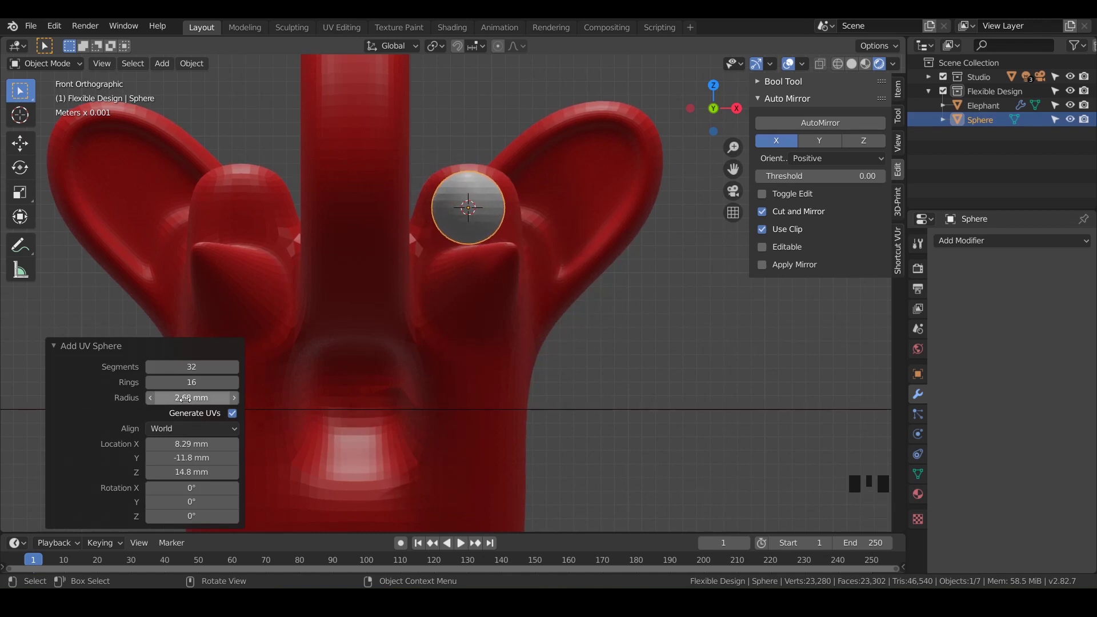
{"action": "left_click", "coordinate": [186, 399]}
{"action": "type", "text": "2"}
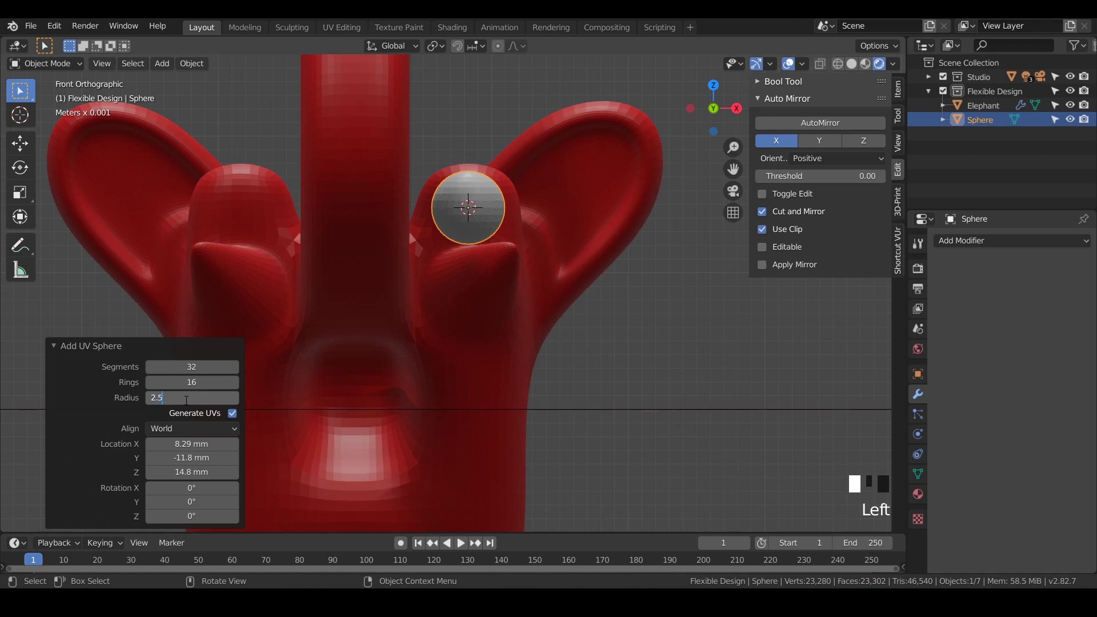
{"action": "type", "text": ".5"}
{"action": "key", "text": "Return"}
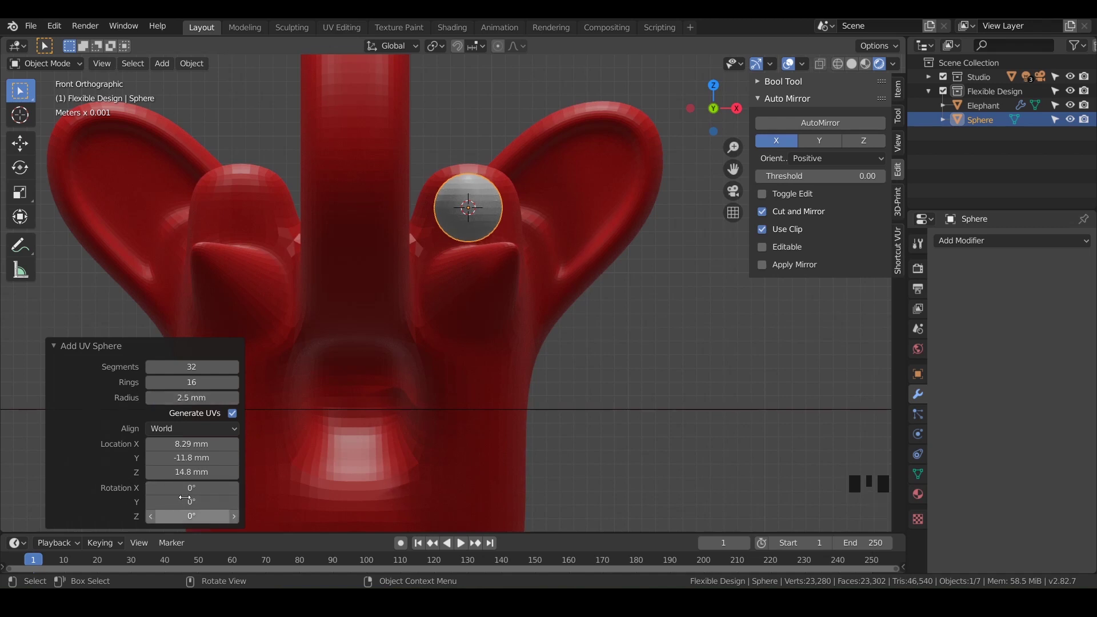
Set the new sphere's X rotation to 90° so its pole faces forward
{"action": "left_click", "coordinate": [183, 491]}
{"action": "type", "text": "9"}
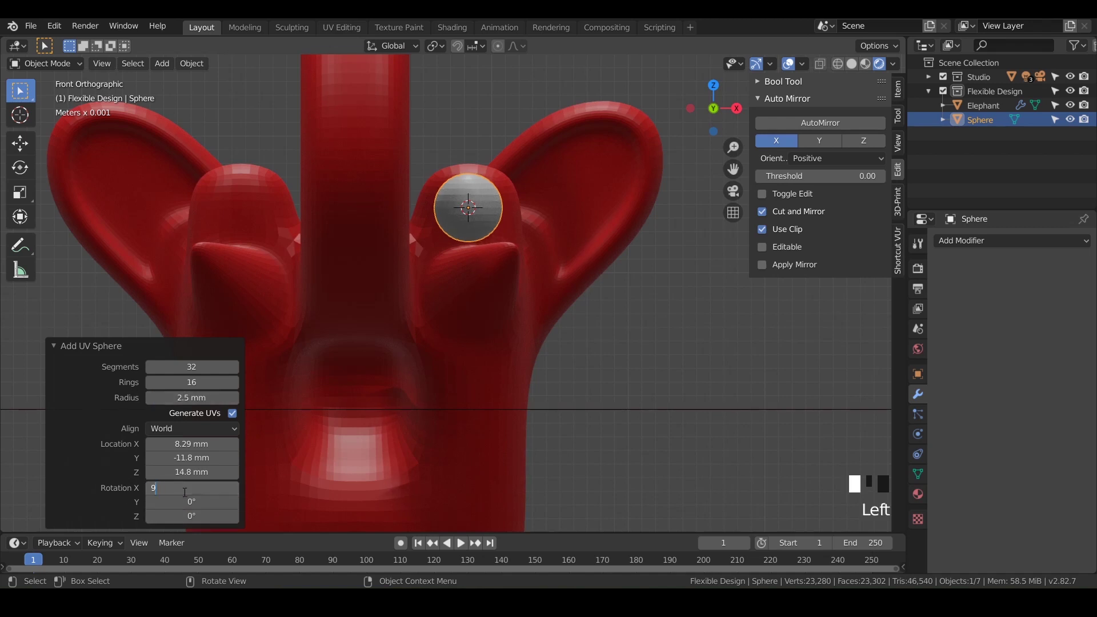
{"action": "type", "text": "0"}
{"action": "key", "text": "Return"}
{"action": "scroll", "coordinate": [422, 215], "scroll_direction": "up", "scroll_amount": 4}
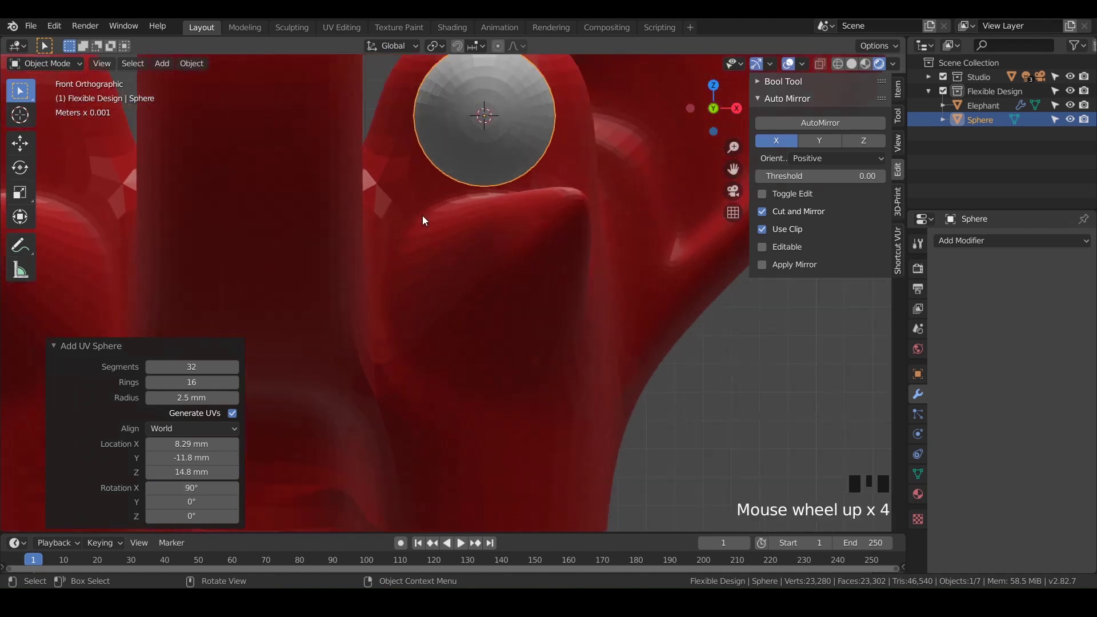
{"action": "middle_click_drag", "start_coordinate": [423, 215], "coordinate": [376, 350], "text": "shift"}
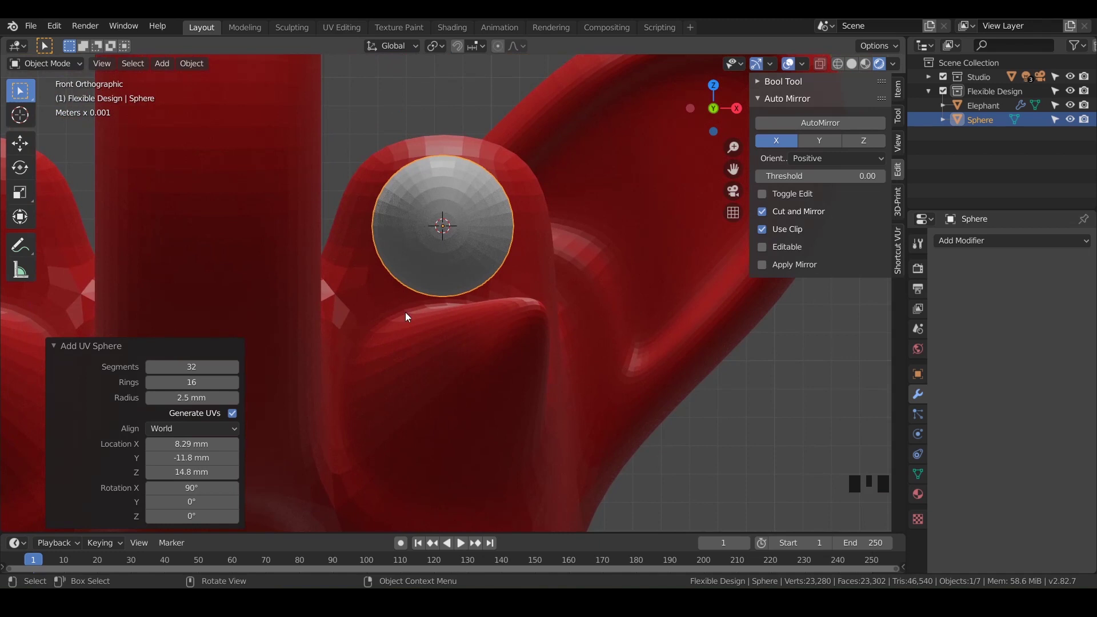
{"action": "left_click", "coordinate": [454, 284]}
Try mirroring the sphere across X with AutoMirror, turn off the modifier's X axis, and undo the mirroring
{"action": "scroll", "coordinate": [400, 331], "scroll_direction": "down", "scroll_amount": 3}
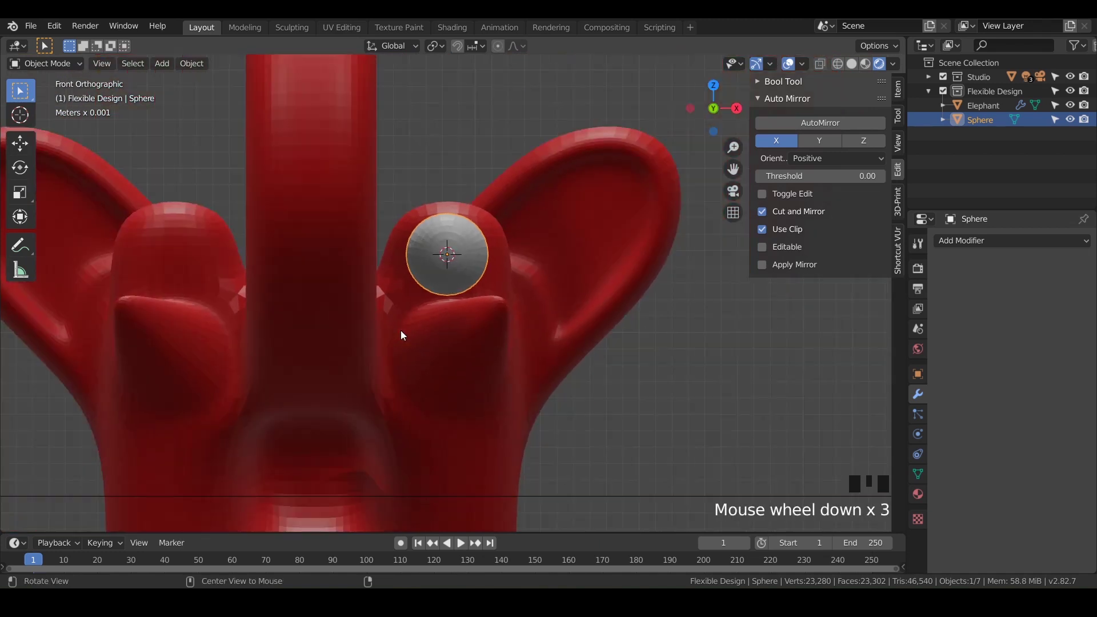
{"action": "middle_click_drag", "start_coordinate": [401, 335], "coordinate": [546, 248]}
{"action": "scroll", "coordinate": [414, 303], "scroll_direction": "down", "scroll_amount": 2}
{"action": "scroll", "coordinate": [457, 276], "scroll_direction": "down", "scroll_amount": 1}
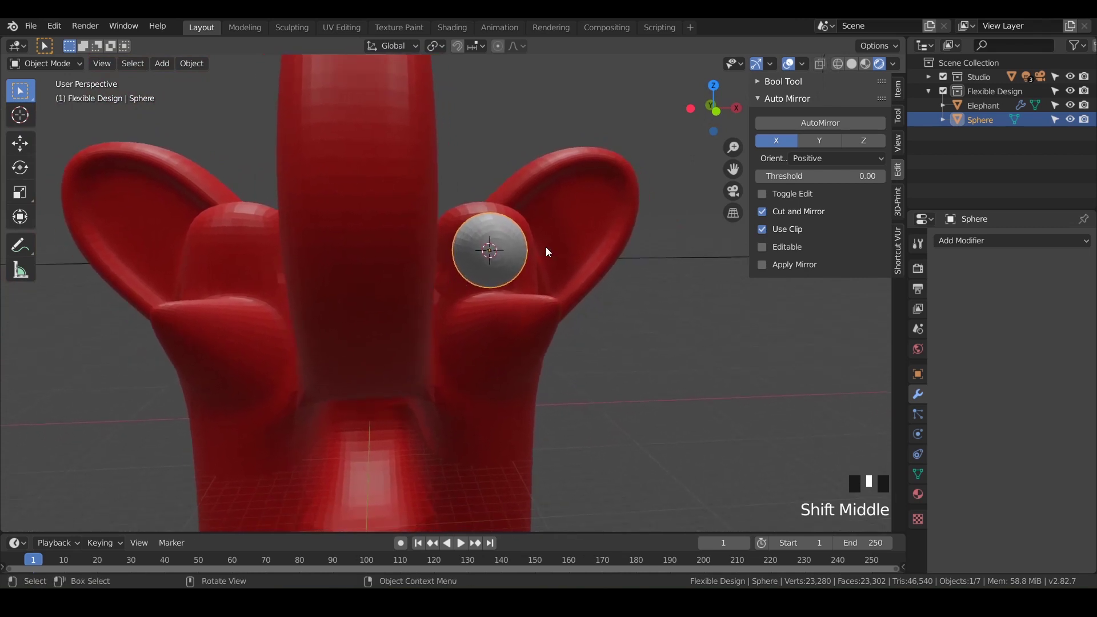
{"action": "left_click", "coordinate": [811, 124]}
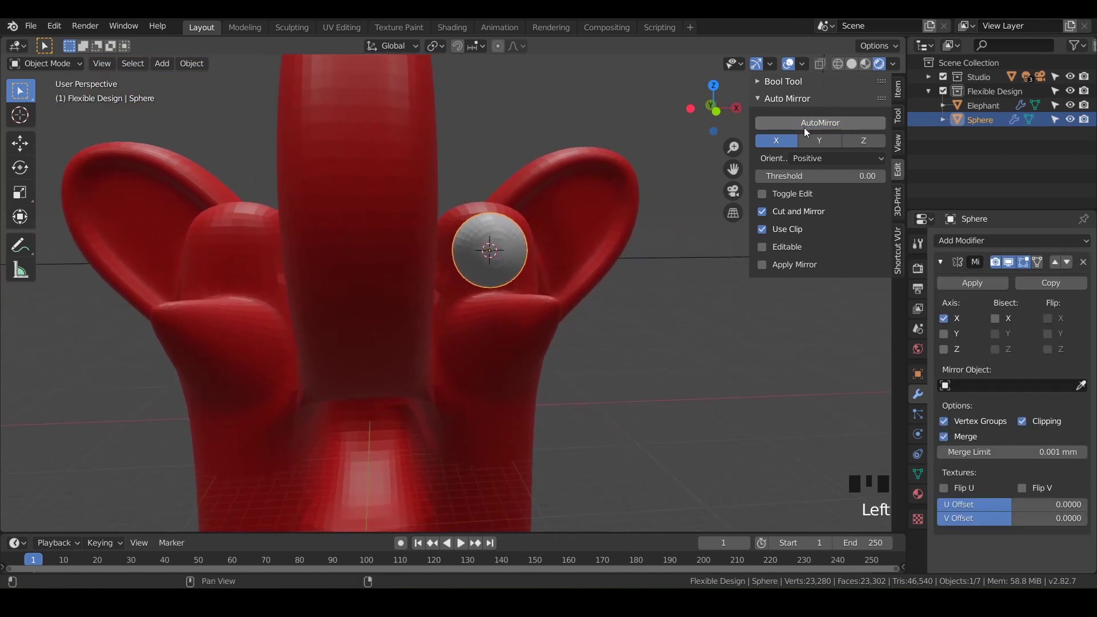
{"action": "middle_click_drag", "start_coordinate": [549, 375], "coordinate": [484, 377]}
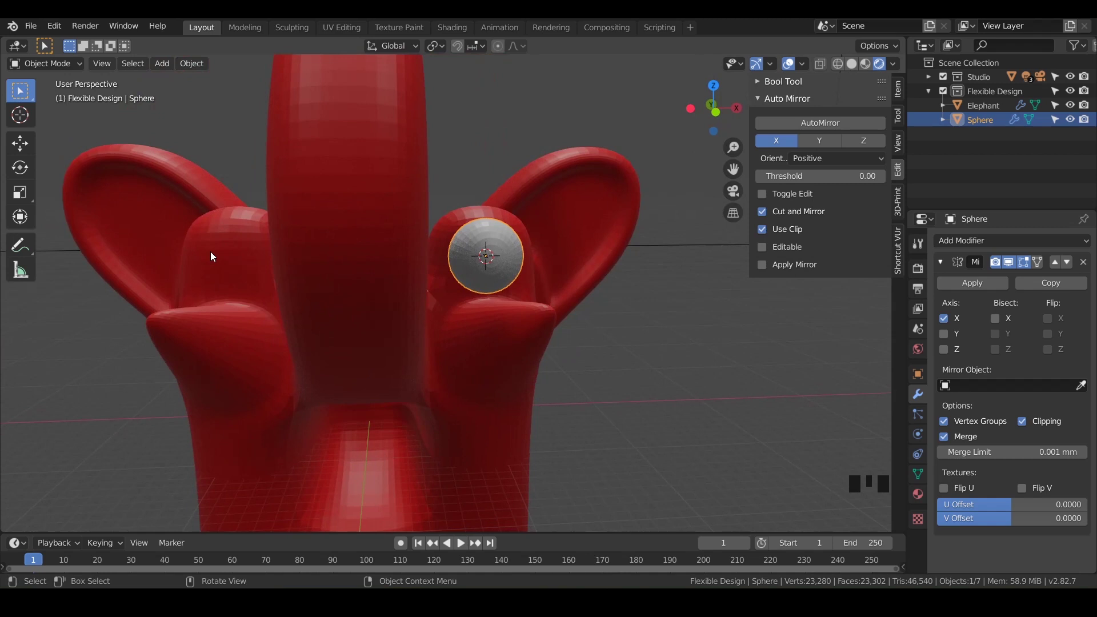
{"action": "left_click", "coordinate": [944, 319]}
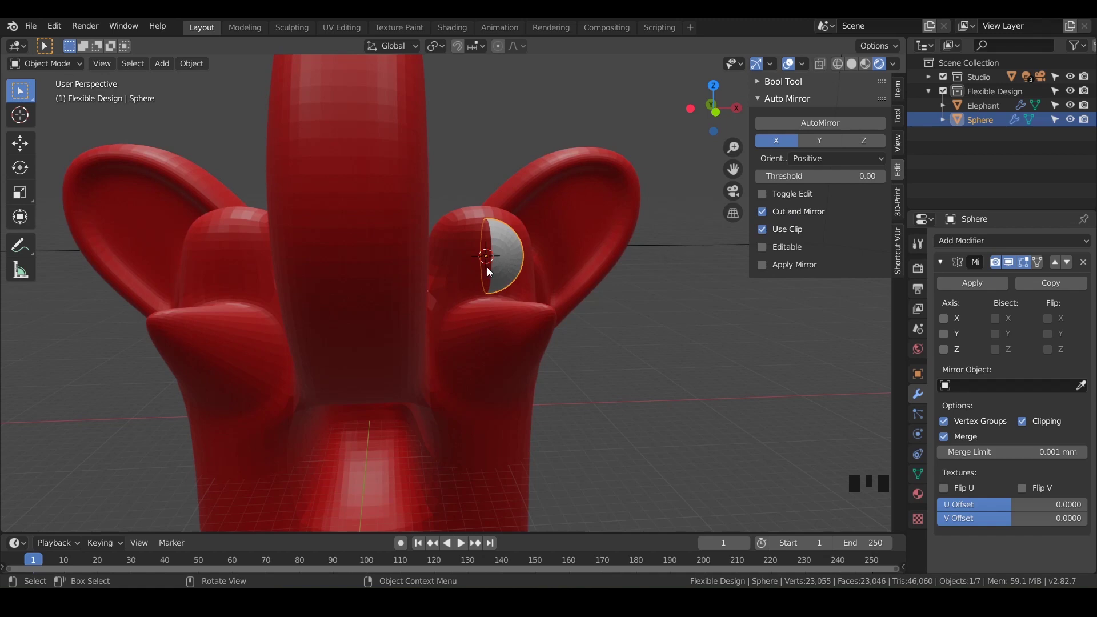
{"action": "key", "text": "ctrl+z"}
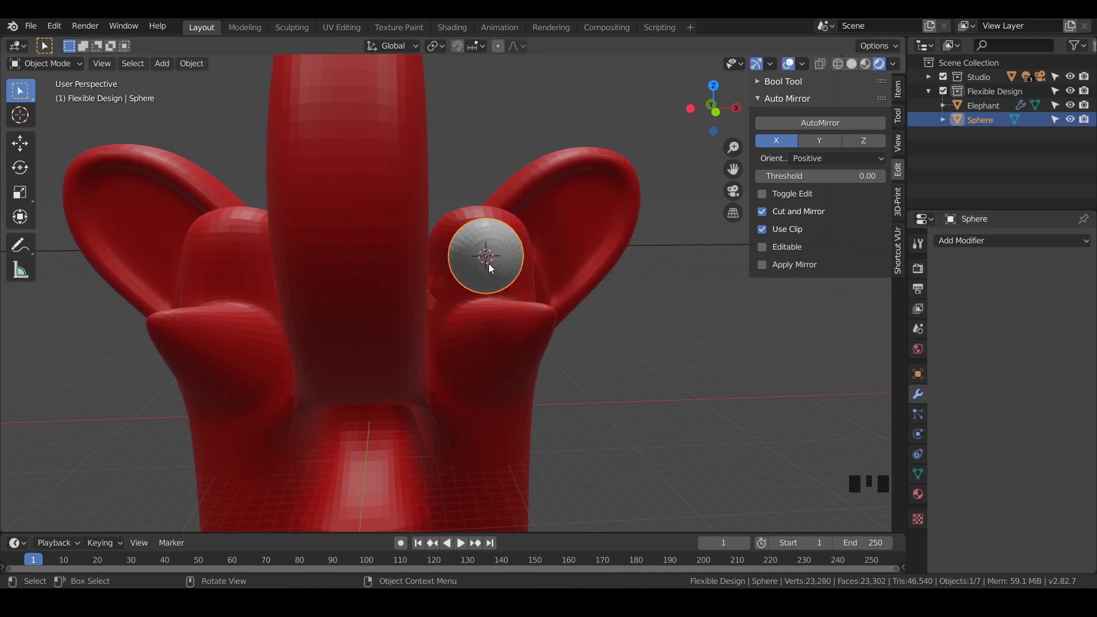
Rename the sphere as Eyeball and add a Mirror modifier to it
{"action": "double_click", "coordinate": [985, 118]}
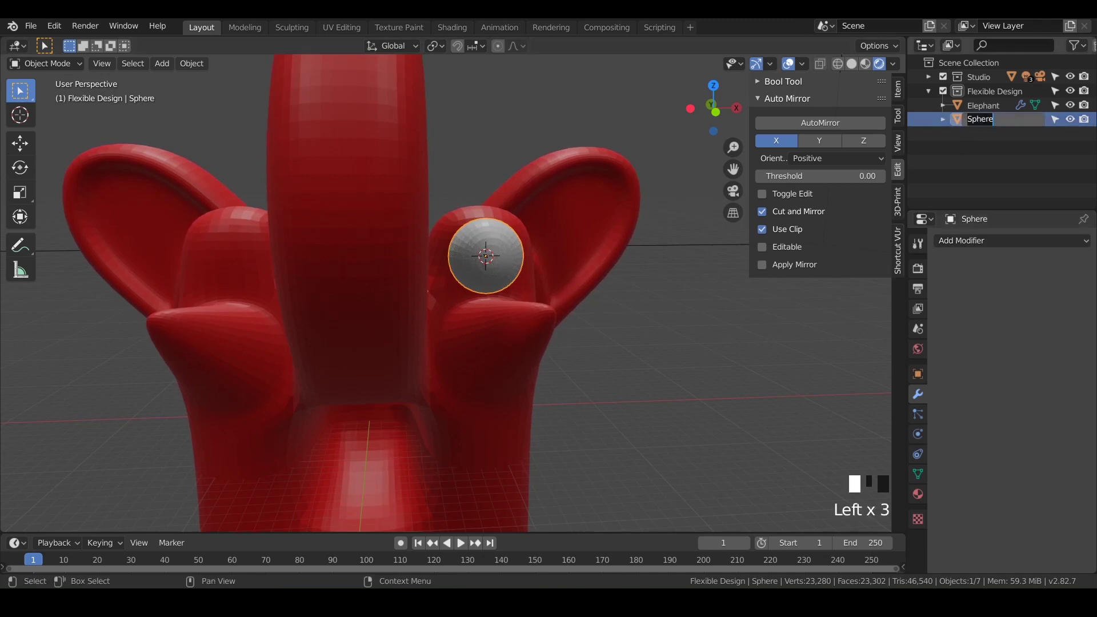
{"action": "type", "text": "Eyeball"}
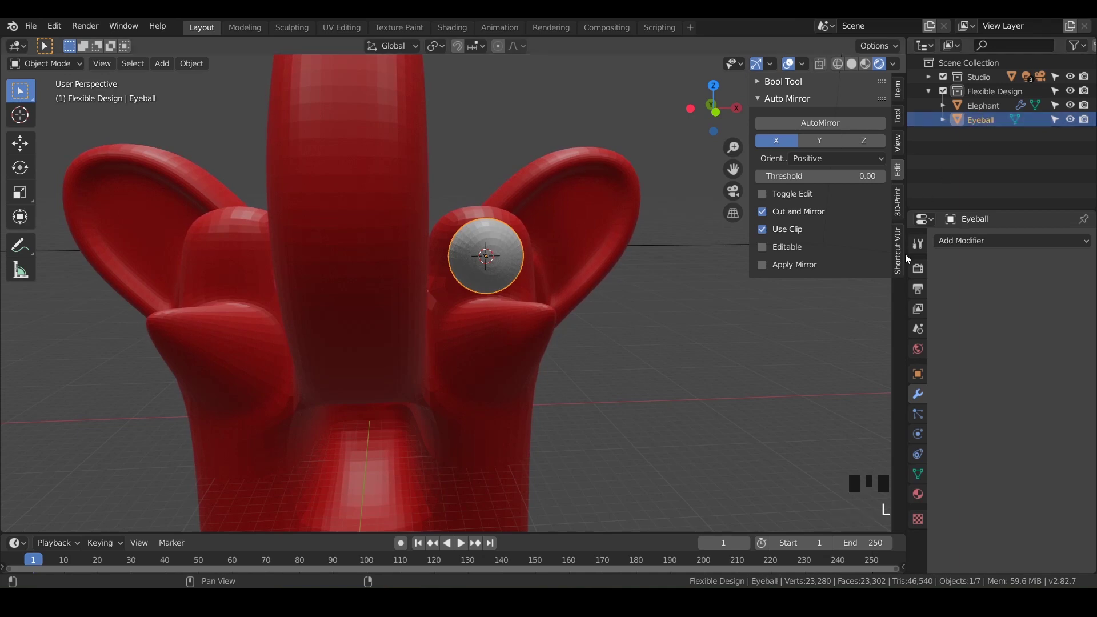
{"action": "left_click", "coordinate": [962, 239]}
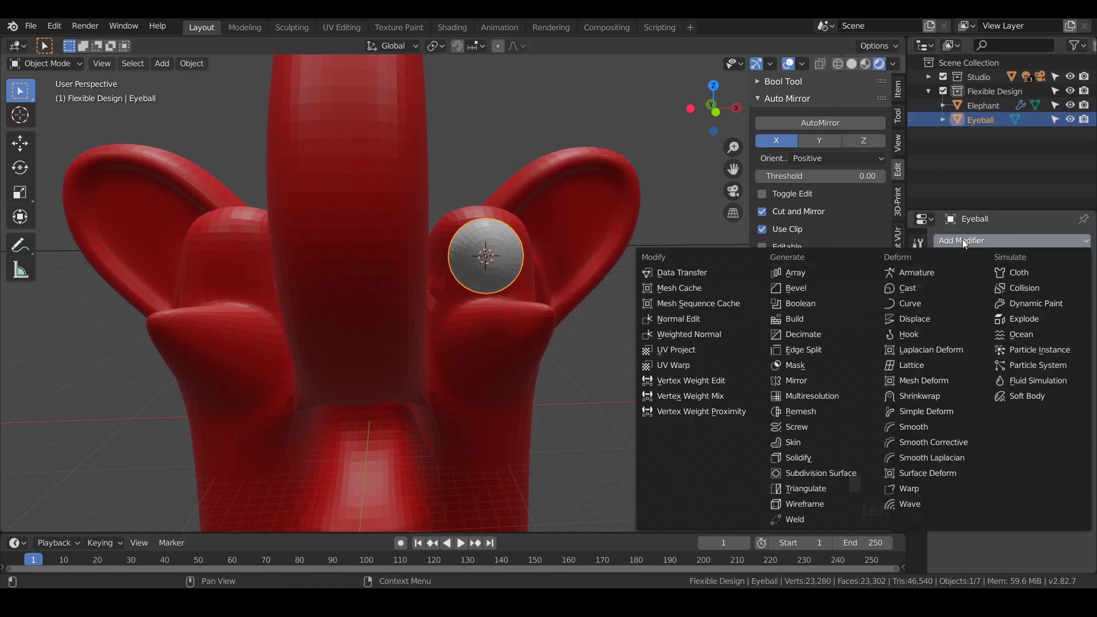
{"action": "left_click", "coordinate": [801, 382]}
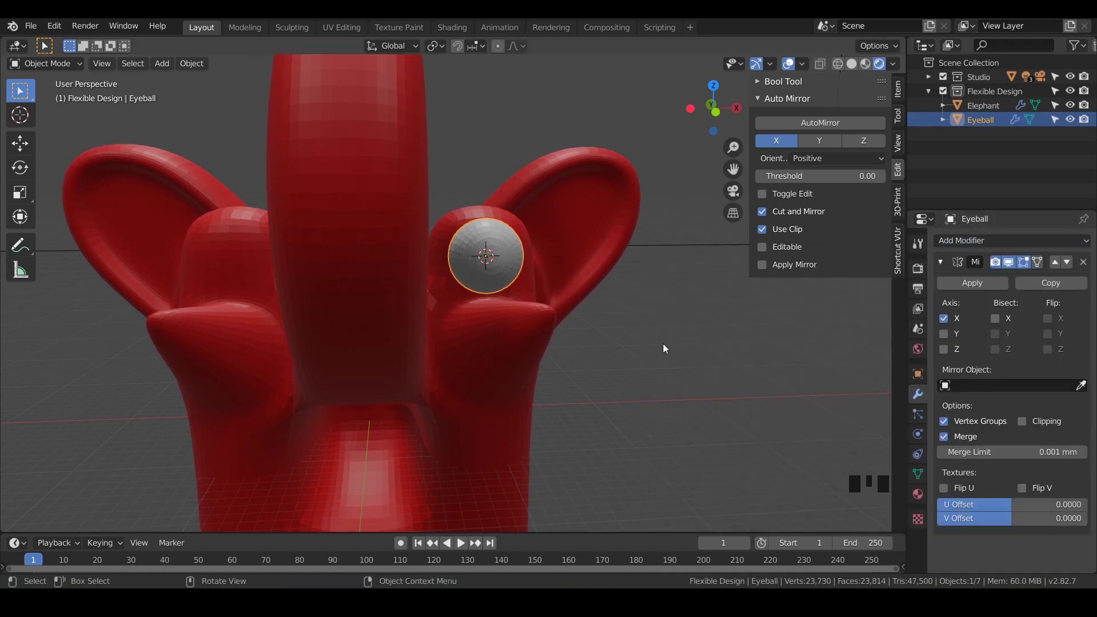
Set Elephant as the mirror object of the eyeball's Mirror modifier
{"action": "mouse_move", "coordinate": [529, 361]}
{"action": "middle_mouse_down"}
{"action": "mouse_move", "coordinate": [595, 362]}
{"action": "mouse_move", "coordinate": [421, 368]}
{"action": "mouse_move", "coordinate": [492, 351]}
{"action": "mouse_move", "coordinate": [514, 369]}
{"action": "middle_mouse_up"}
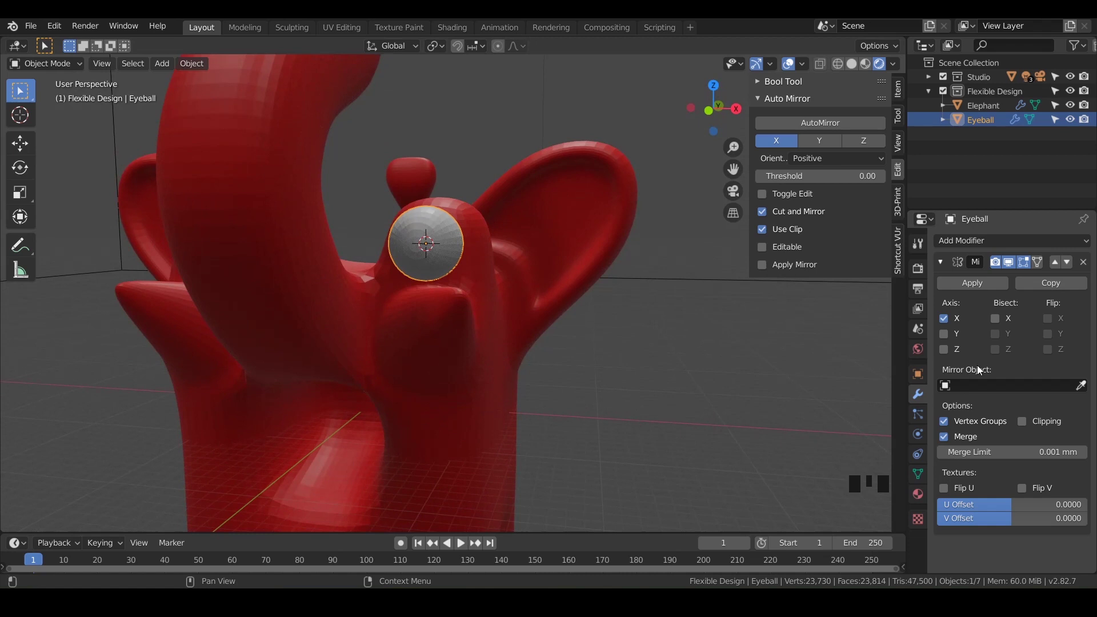
{"action": "left_click", "coordinate": [974, 386]}
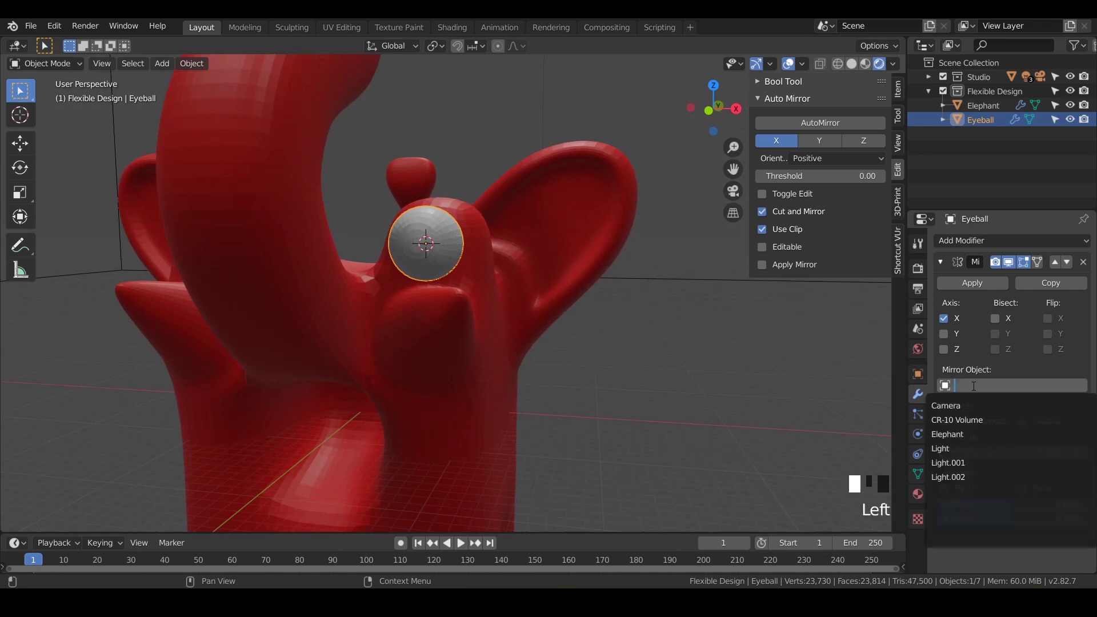
{"action": "left_click", "coordinate": [962, 435]}
Move the eyeball about 1.17 mm along the global Y axis so it sinks into the elephant's head
{"action": "middle_click_drag", "start_coordinate": [491, 359], "coordinate": [447, 374]}
{"action": "left_click", "coordinate": [465, 334]}
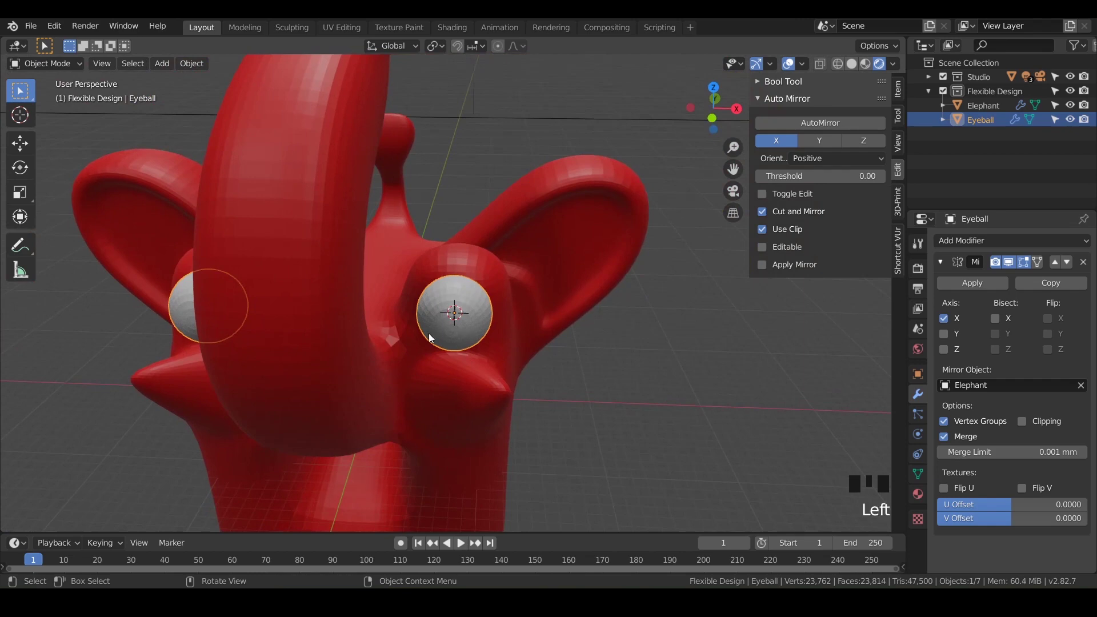
{"action": "key", "text": "g"}
{"action": "key", "text": "y"}
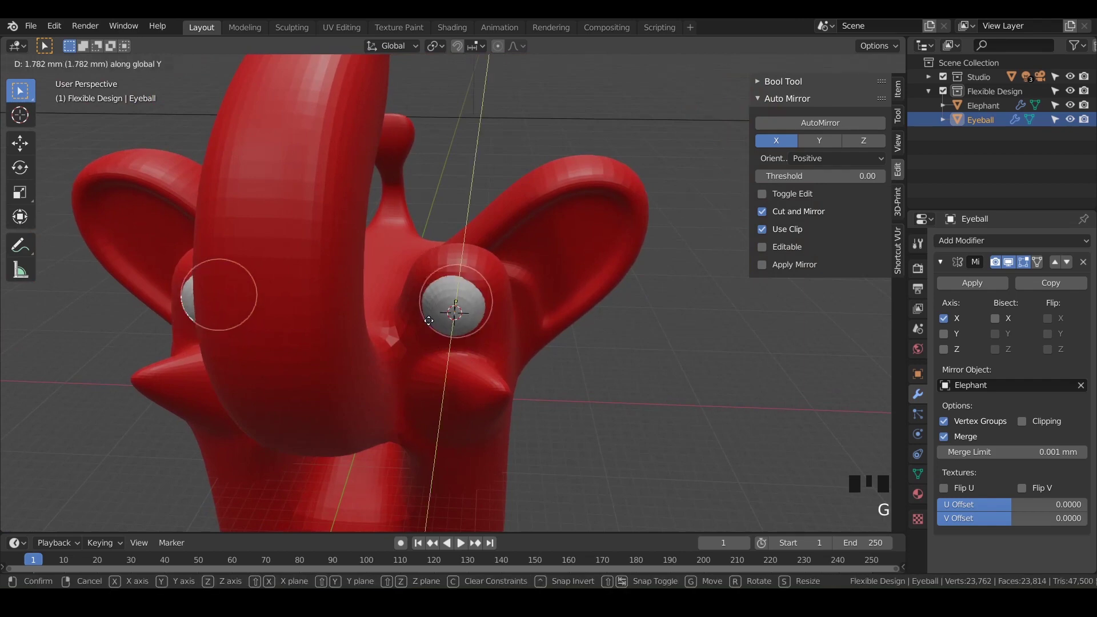
{"action": "left_click", "coordinate": [428, 326]}
{"action": "middle_click_drag", "start_coordinate": [460, 324], "coordinate": [411, 276]}
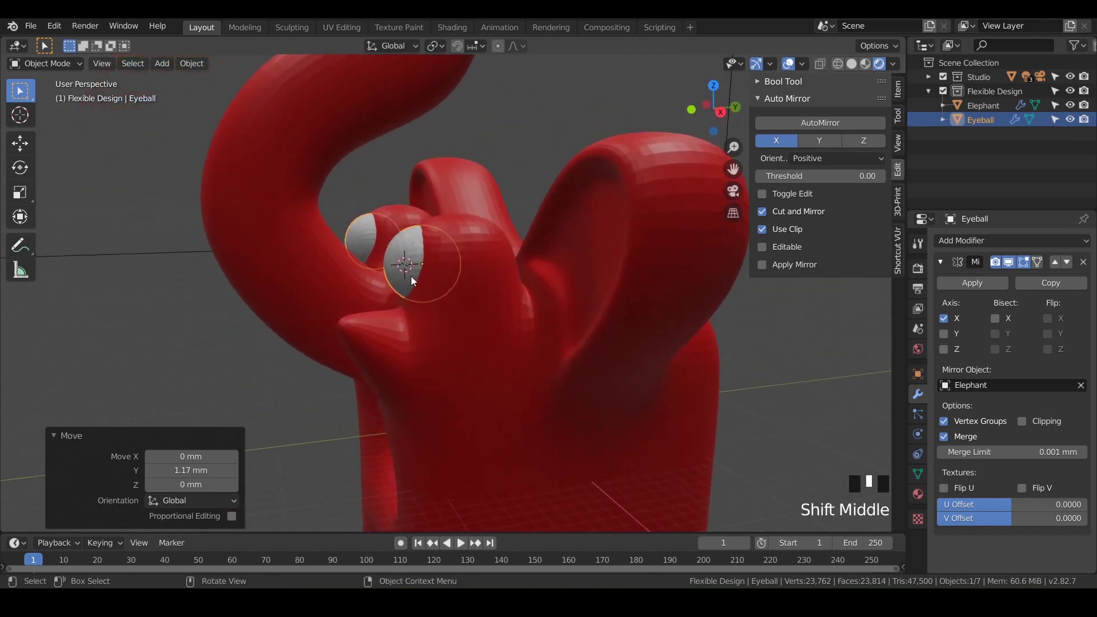
Duplicate the eyeball in place and scale the copy uniformly to about 0.381
{"action": "scroll", "coordinate": [411, 278], "scroll_direction": "up", "scroll_amount": 4}
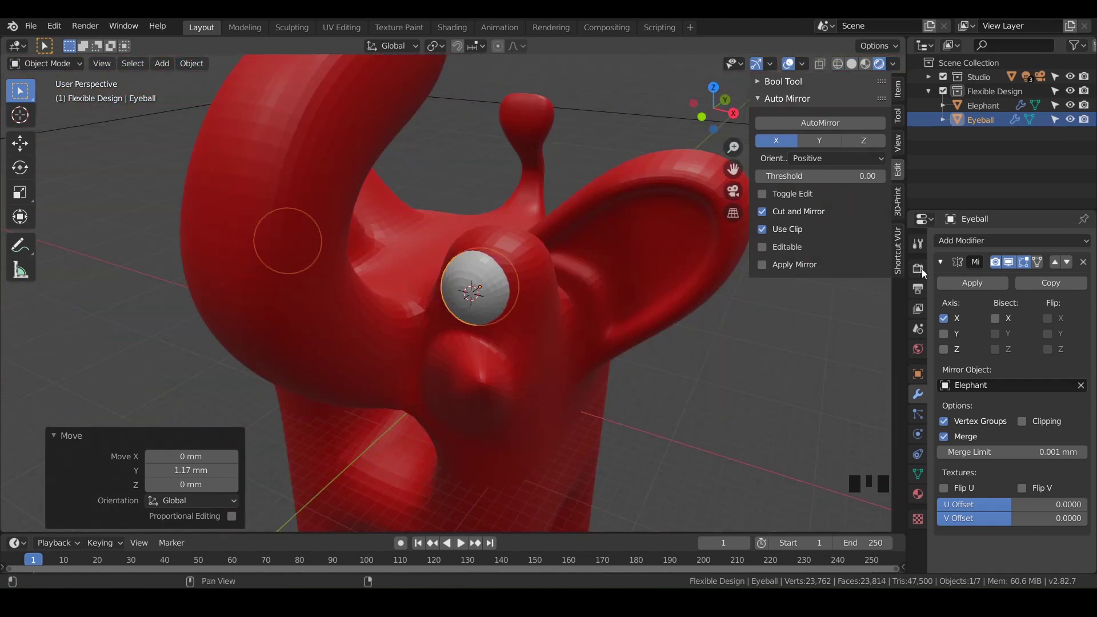
{"action": "left_click", "coordinate": [941, 262]}
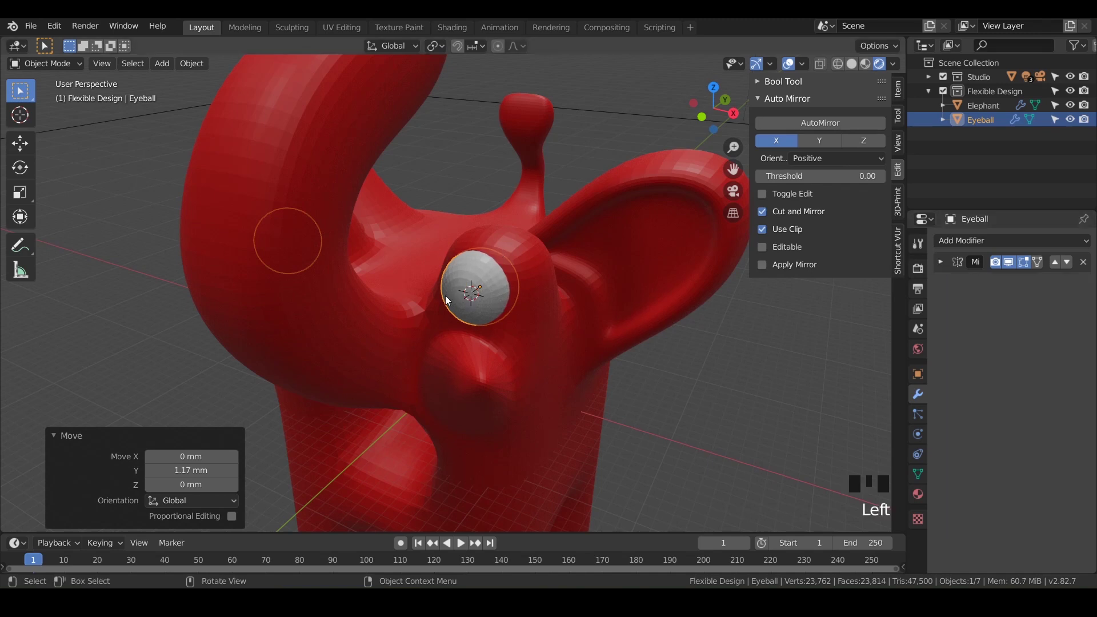
{"action": "left_click", "coordinate": [492, 293]}
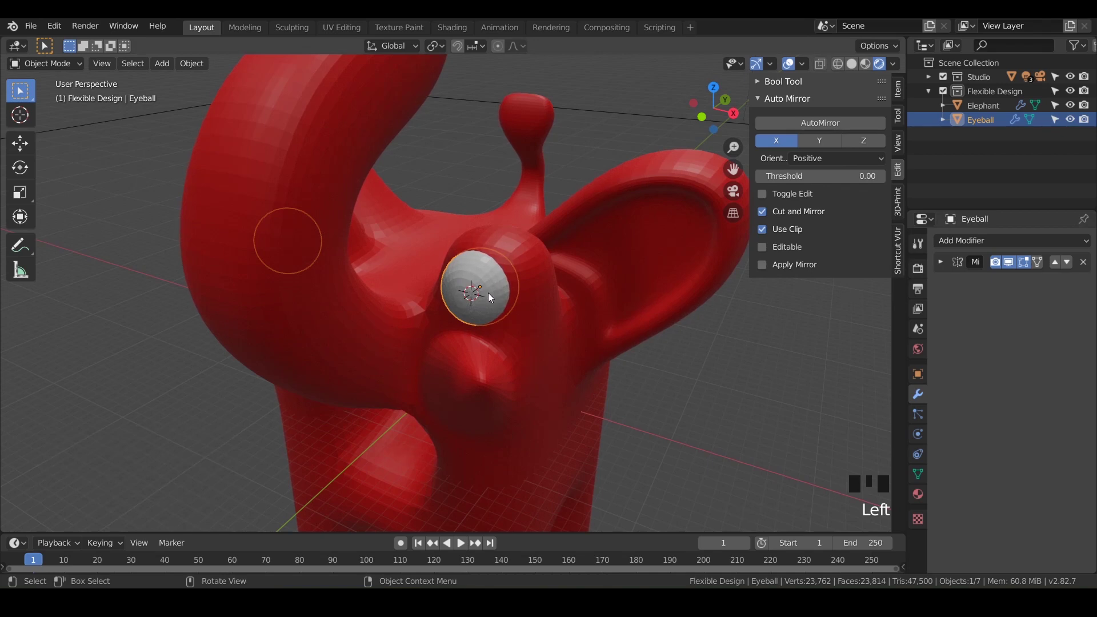
{"action": "key", "text": "shift+d"}
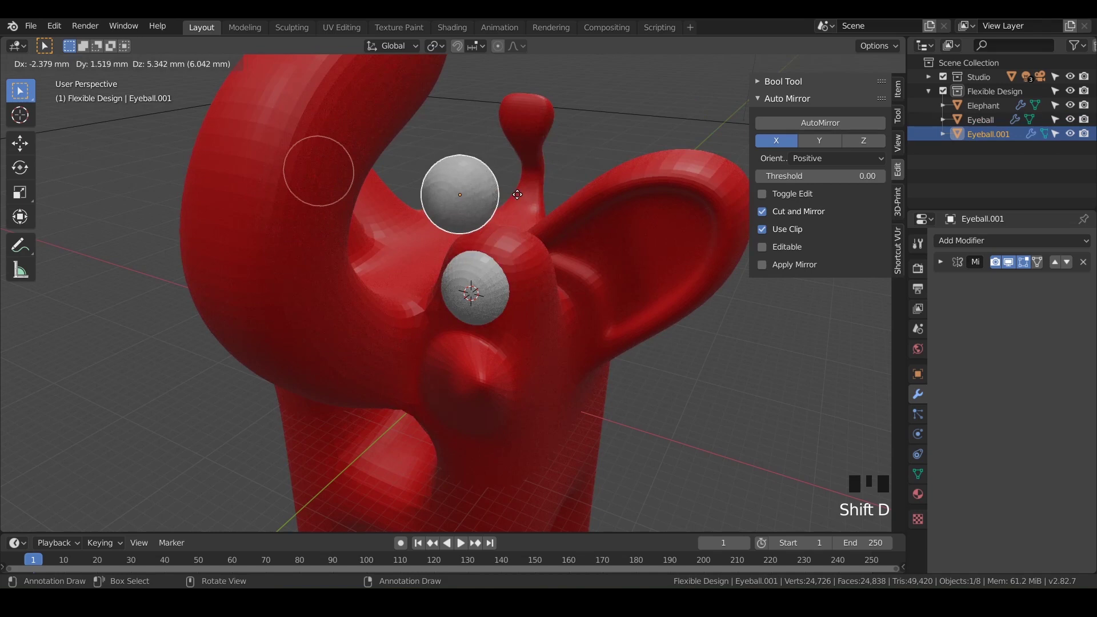
{"action": "right_click", "coordinate": [618, 229]}
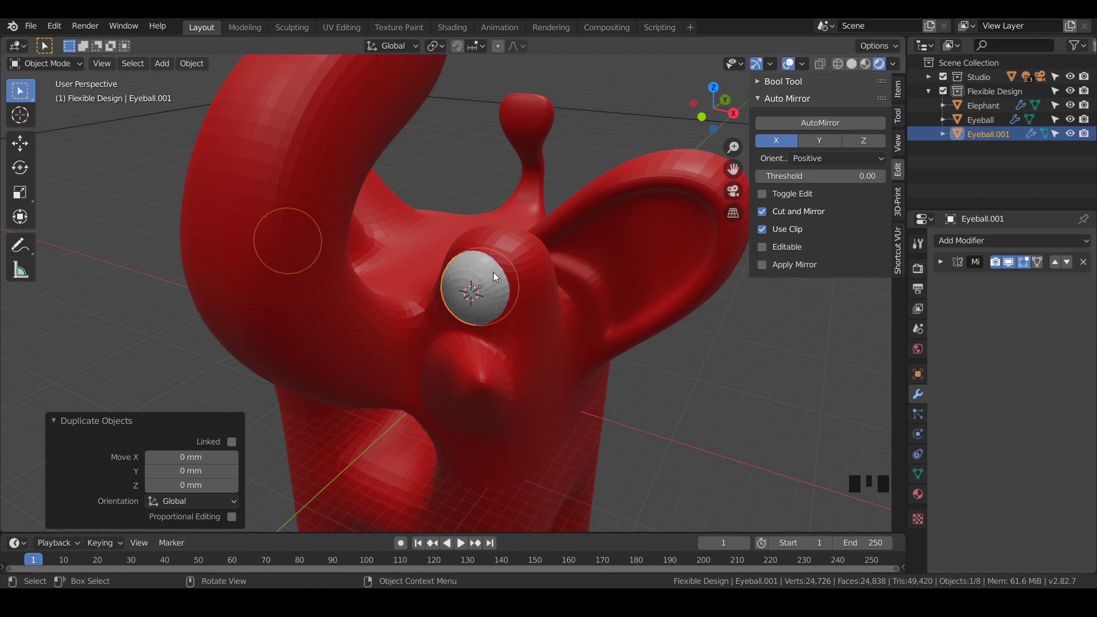
{"action": "key", "text": "s"}
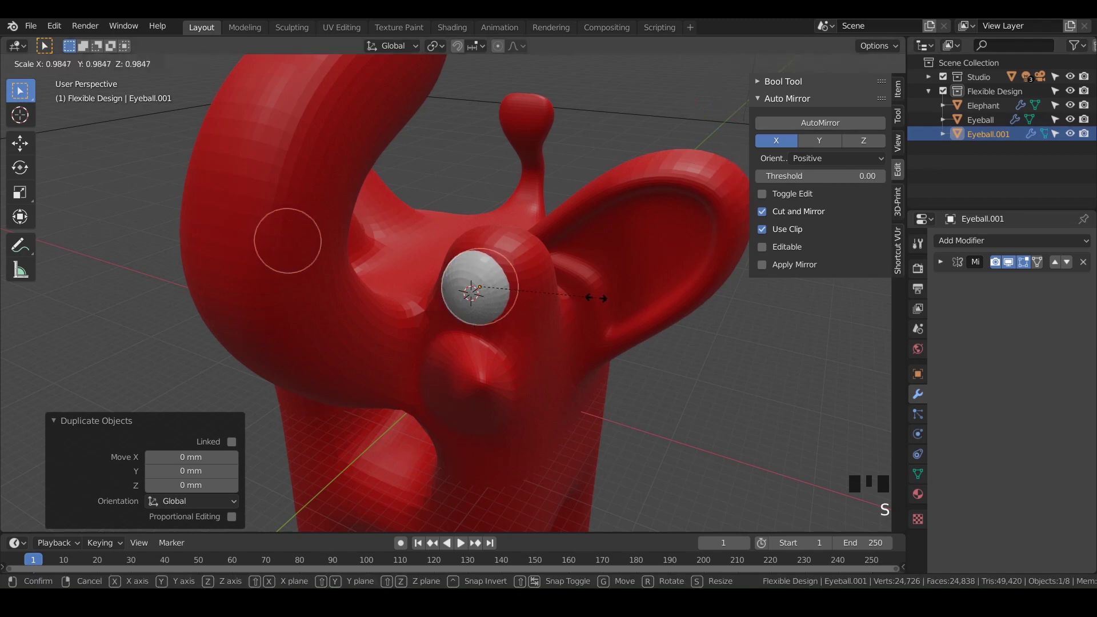
{"action": "left_click", "coordinate": [524, 294]}
Move the small sphere about -2.1 mm along the global Y axis so it protrudes from the front of the eyeball
{"action": "key", "text": "g"}
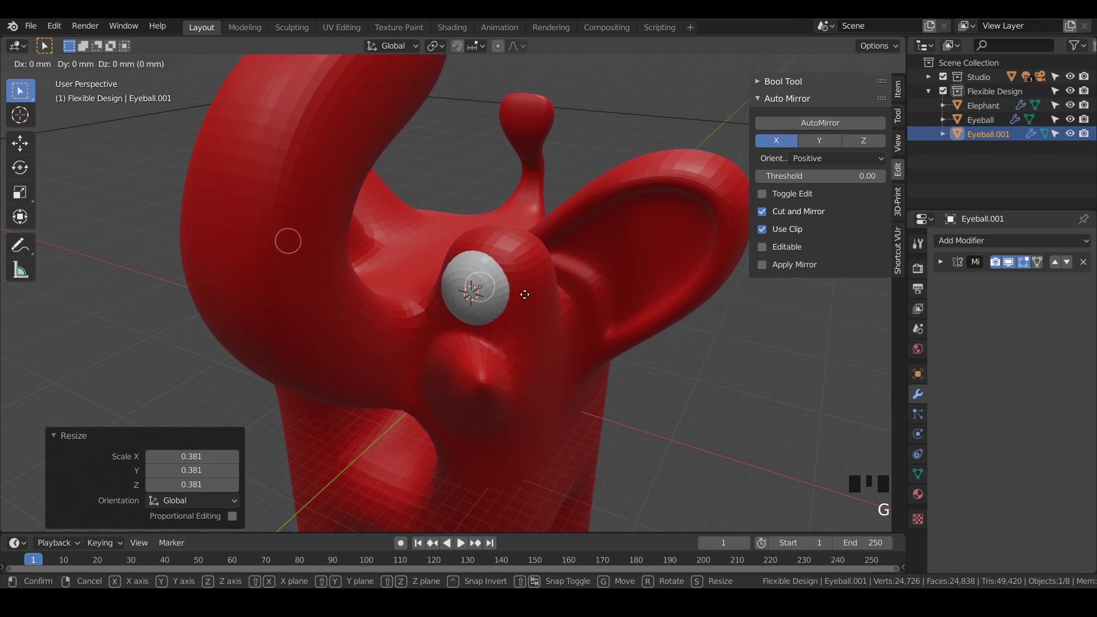
{"action": "key", "text": "y"}
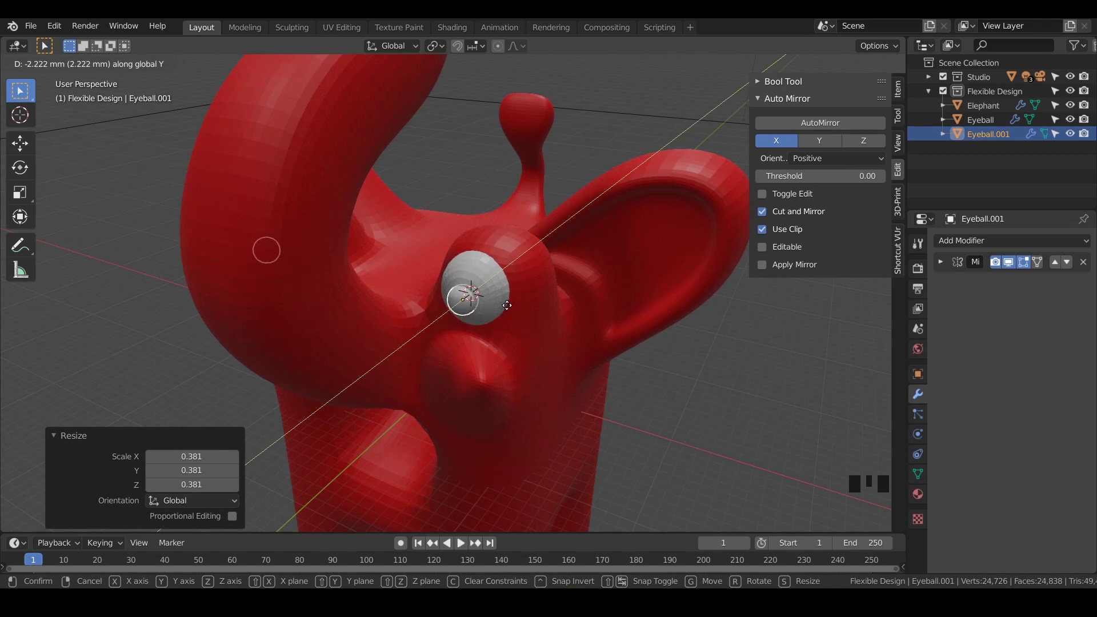
{"action": "left_click", "coordinate": [488, 316]}
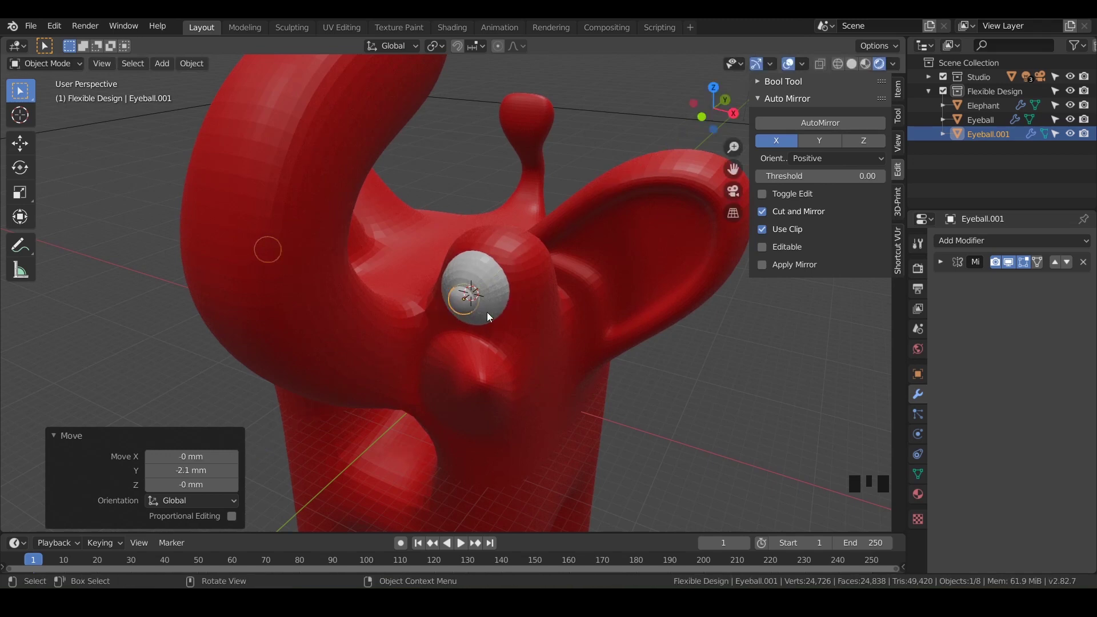
Examine the small sphere's Mirror modifier settings and its mirrored copy on the elephant's other eye
{"action": "left_click", "coordinate": [490, 279]}
{"action": "left_click", "coordinate": [457, 301]}
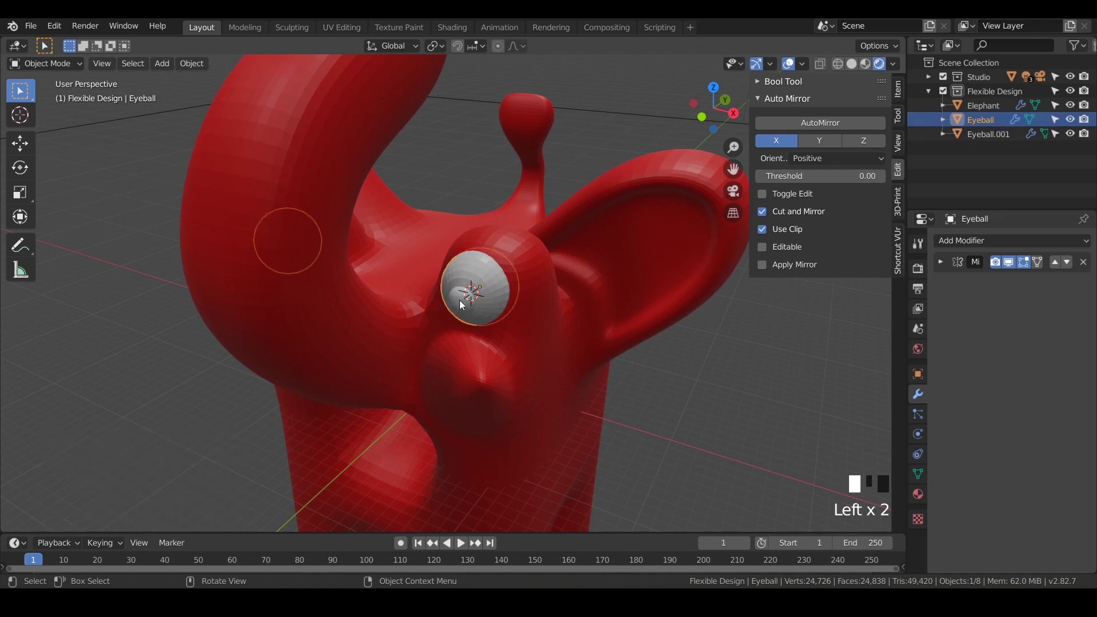
{"action": "middle_click_drag", "start_coordinate": [459, 300], "coordinate": [491, 339]}
{"action": "middle_click_drag", "start_coordinate": [420, 334], "coordinate": [464, 333]}
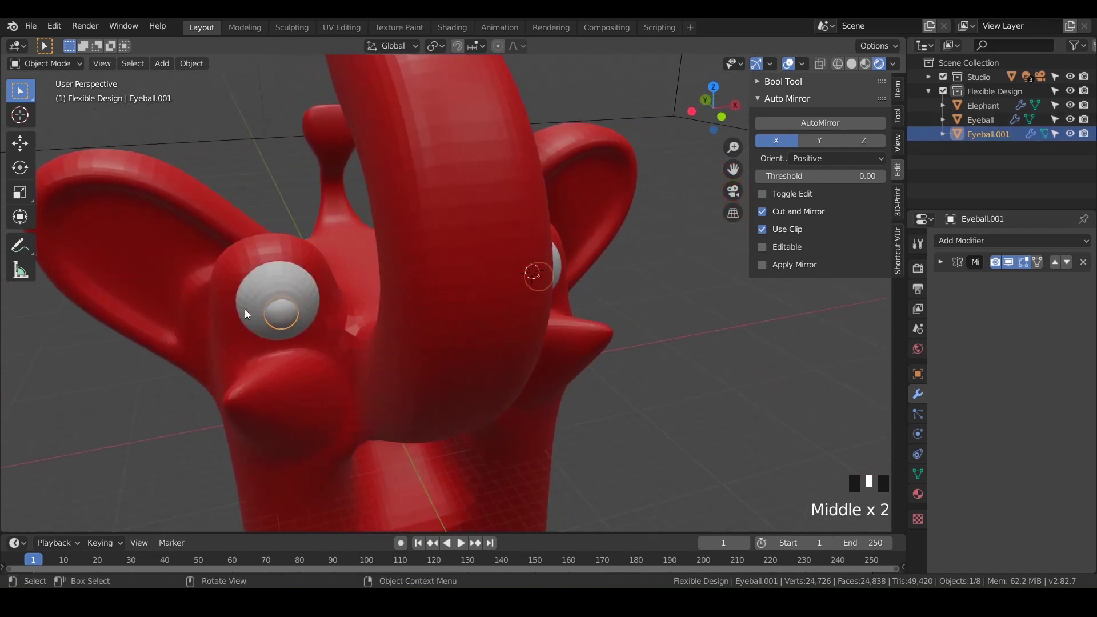
{"action": "left_click", "coordinate": [941, 260]}
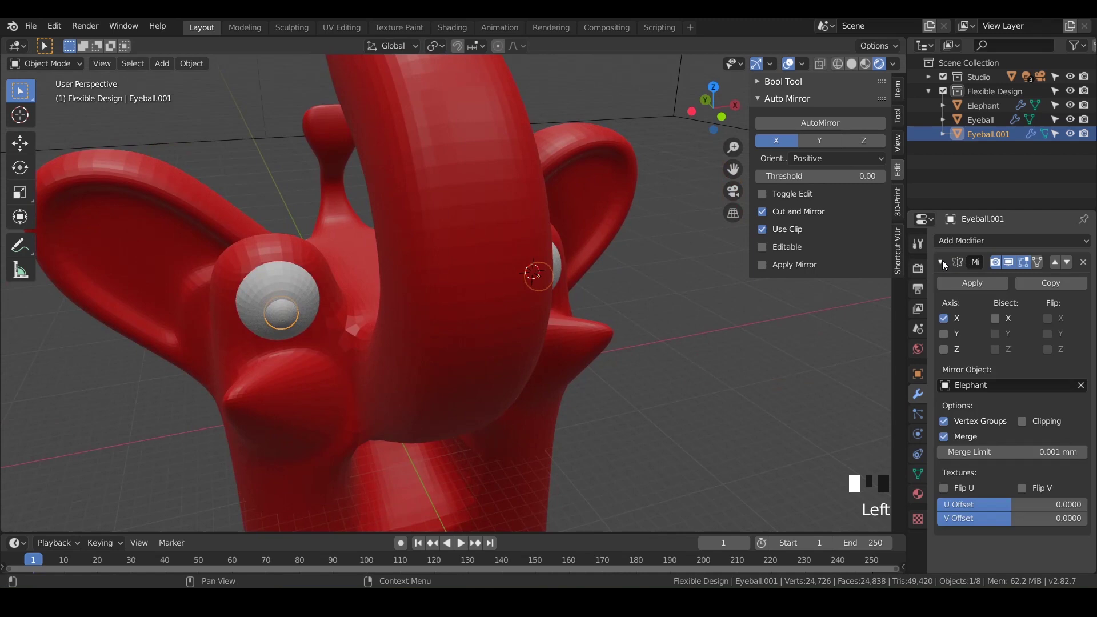
{"action": "left_click", "coordinate": [941, 260]}
{"action": "middle_click_drag", "start_coordinate": [570, 337], "coordinate": [536, 338]}
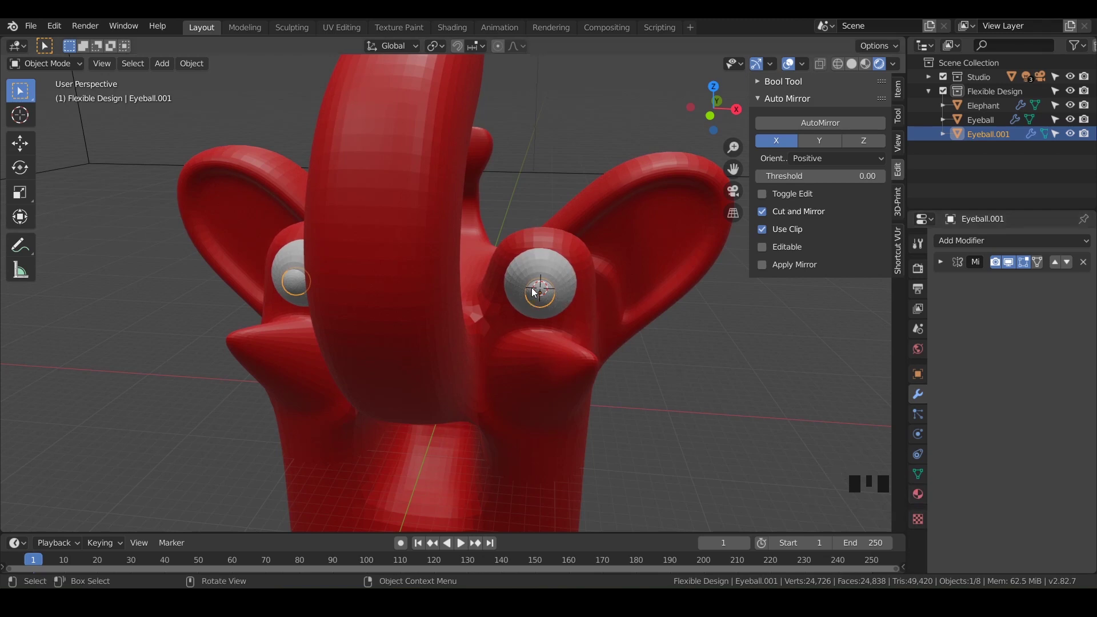
Rename the small sphere Eyeball.001 as Pupil
{"action": "double_click", "coordinate": [982, 135]}
{"action": "type", "text": "Pupil"}
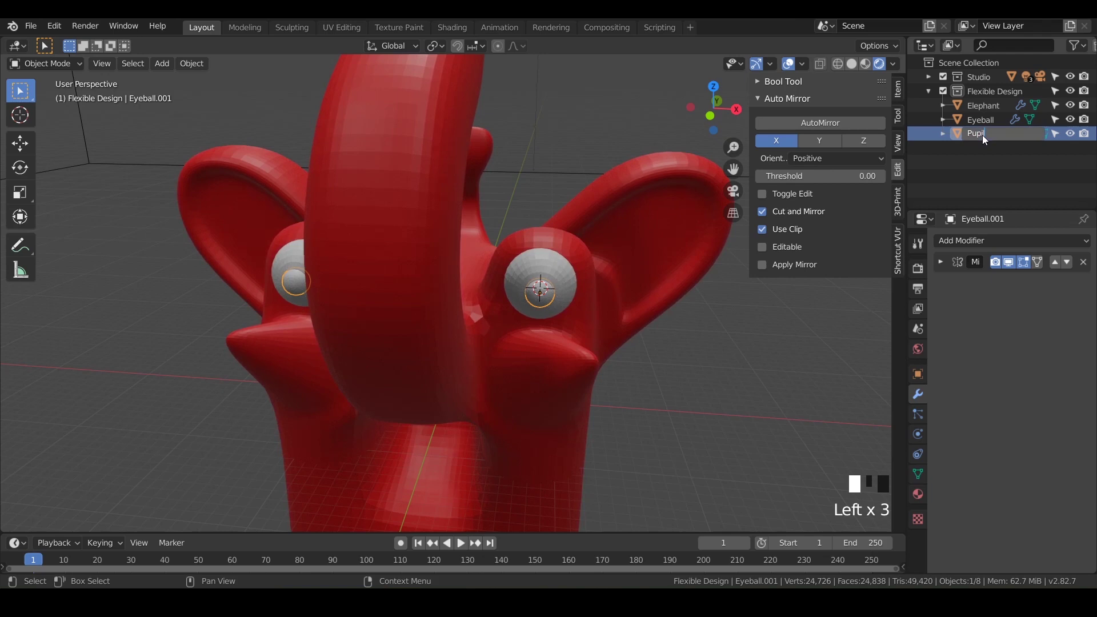
{"action": "key", "text": "Return"}
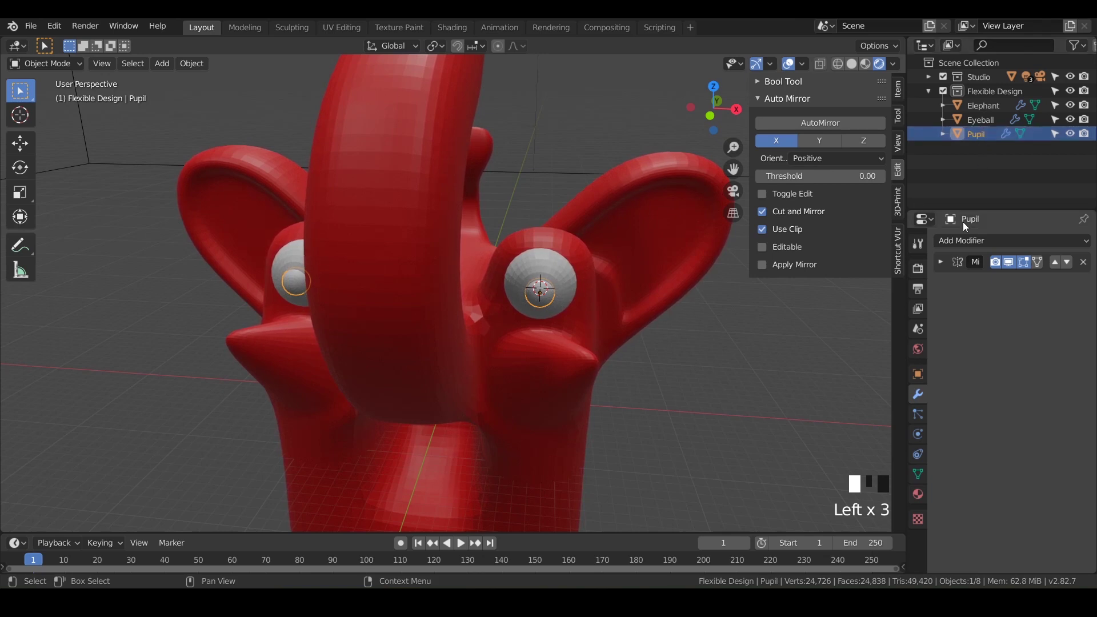
Give the pupil a new material with a black base color
{"action": "left_click", "coordinate": [920, 494]}
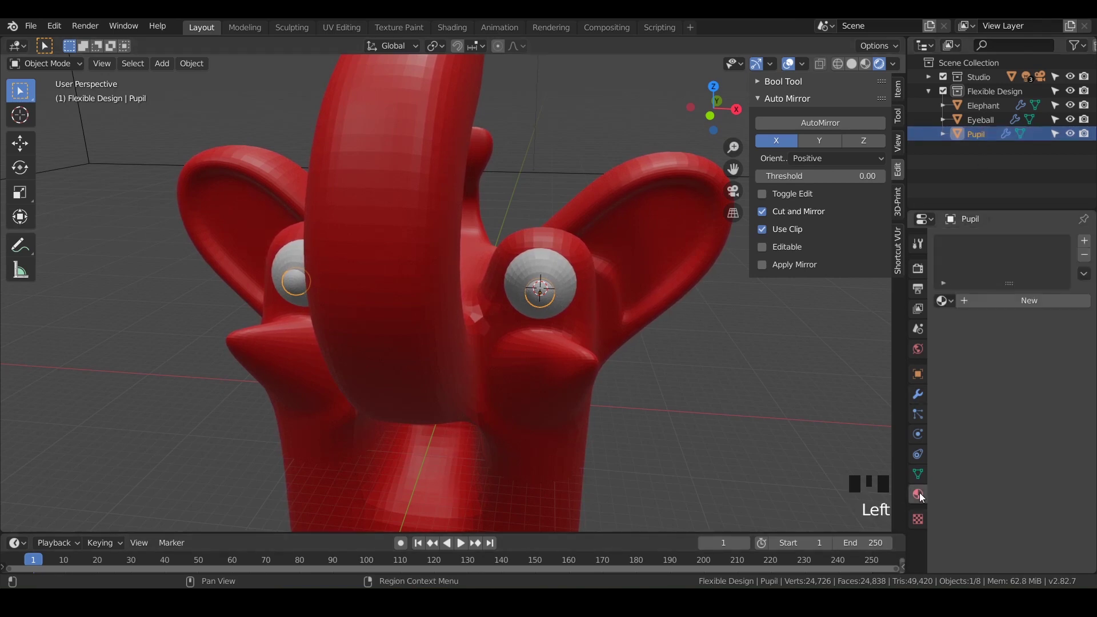
{"action": "left_click", "coordinate": [1025, 300]}
{"action": "left_click", "coordinate": [1025, 443]}
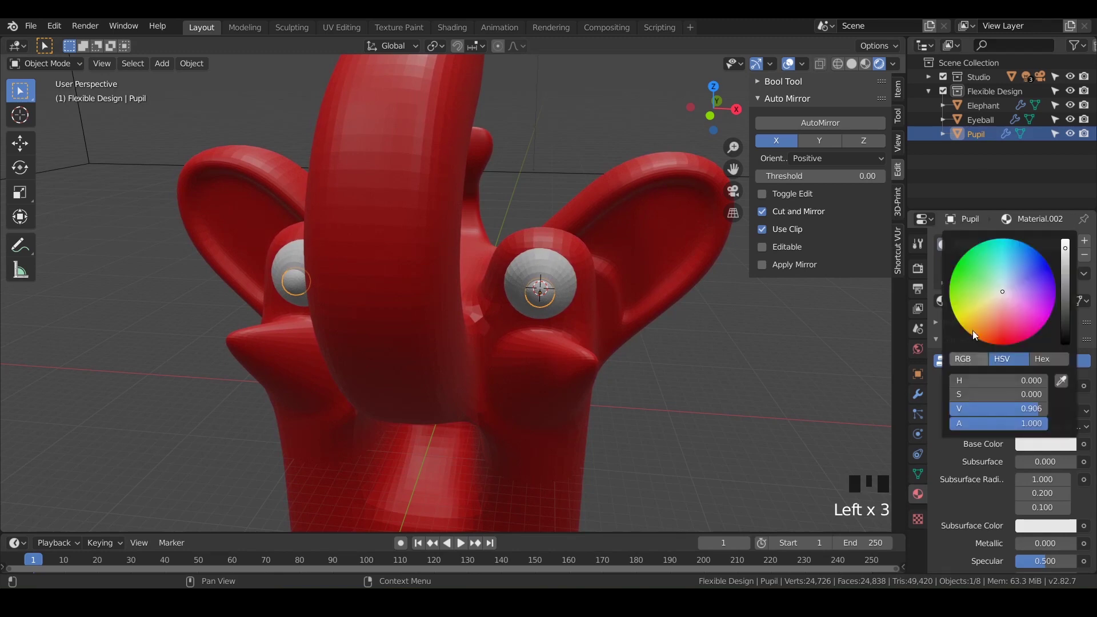
{"action": "left_click_drag", "start_coordinate": [1063, 306], "coordinate": [1067, 345]}
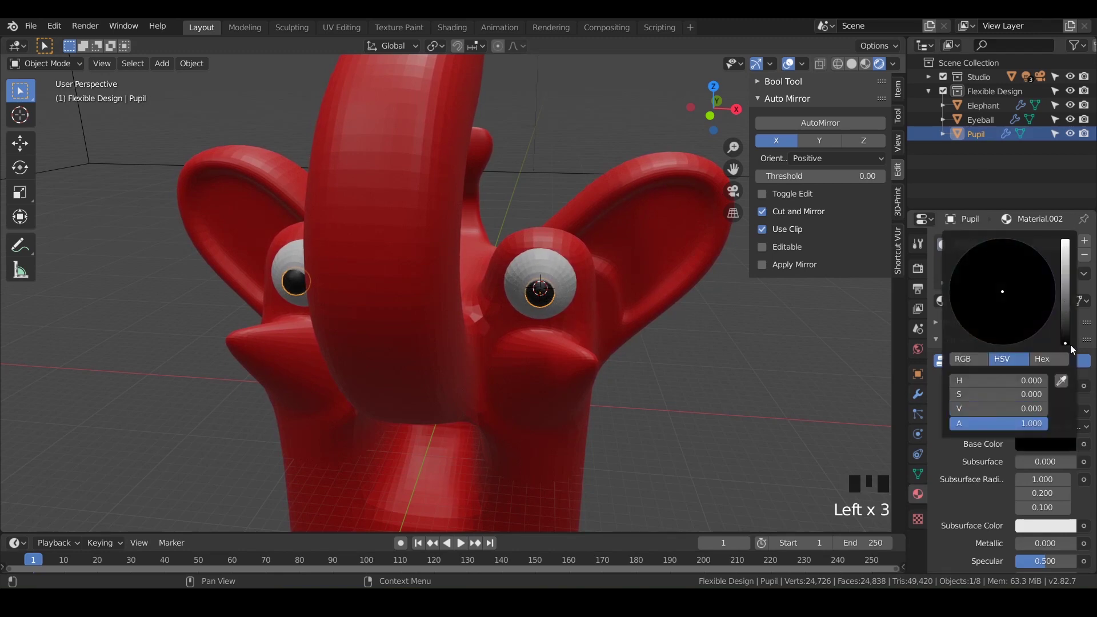
{"action": "left_click", "coordinate": [938, 457]}
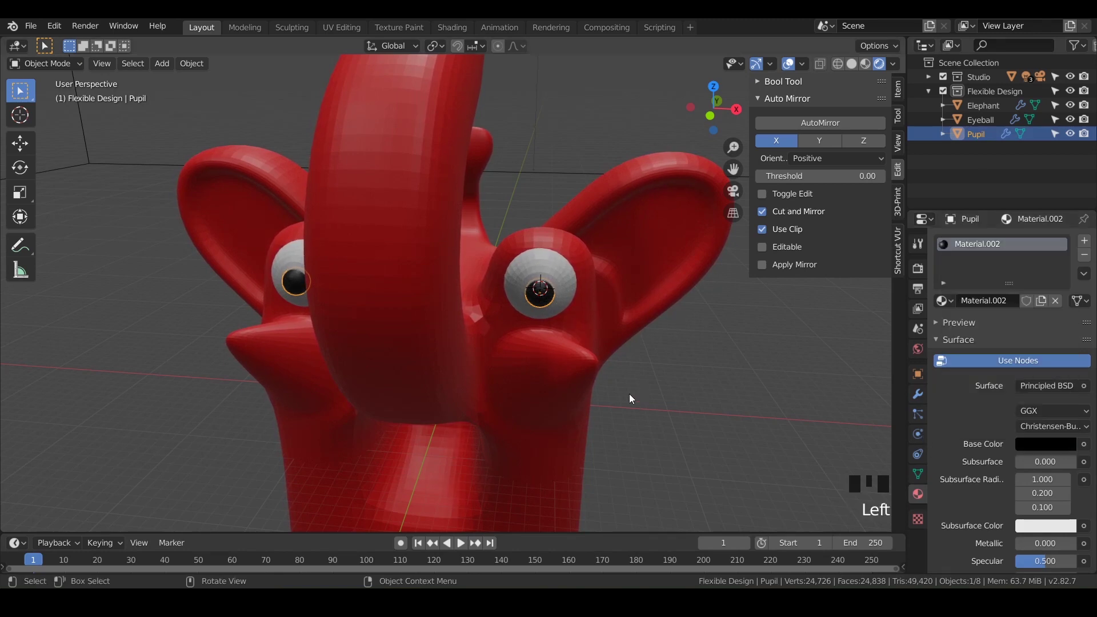
Deselect everything, examine the whole elephant with the viewport overlays hidden, and turn the overlays back on
{"action": "scroll", "coordinate": [629, 394], "scroll_direction": "down", "scroll_amount": 4}
{"action": "left_click", "coordinate": [589, 413]}
{"action": "middle_click_drag", "start_coordinate": [591, 419], "coordinate": [588, 384], "text": "shift"}
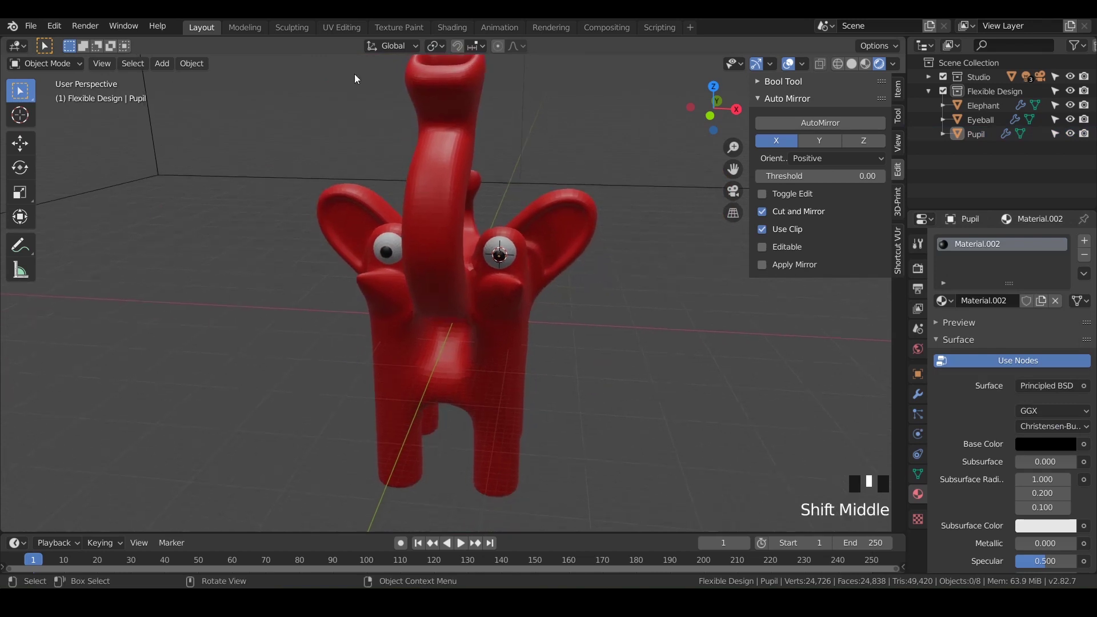
{"action": "left_click", "coordinate": [788, 64]}
{"action": "middle_click_drag", "start_coordinate": [663, 215], "coordinate": [701, 242]}
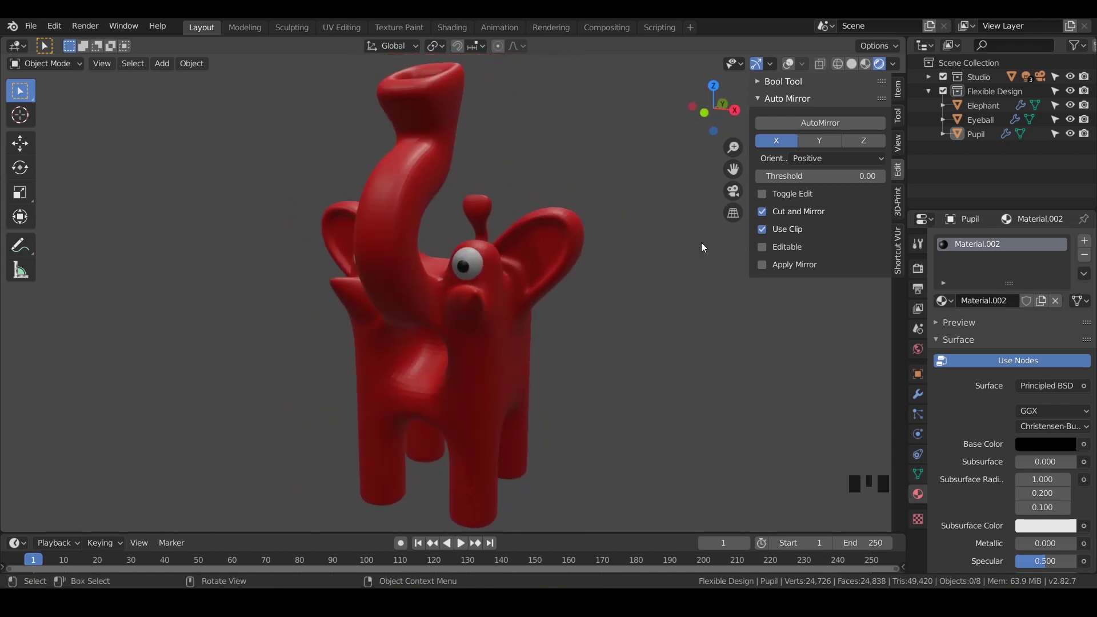
{"action": "left_click", "coordinate": [788, 64]}
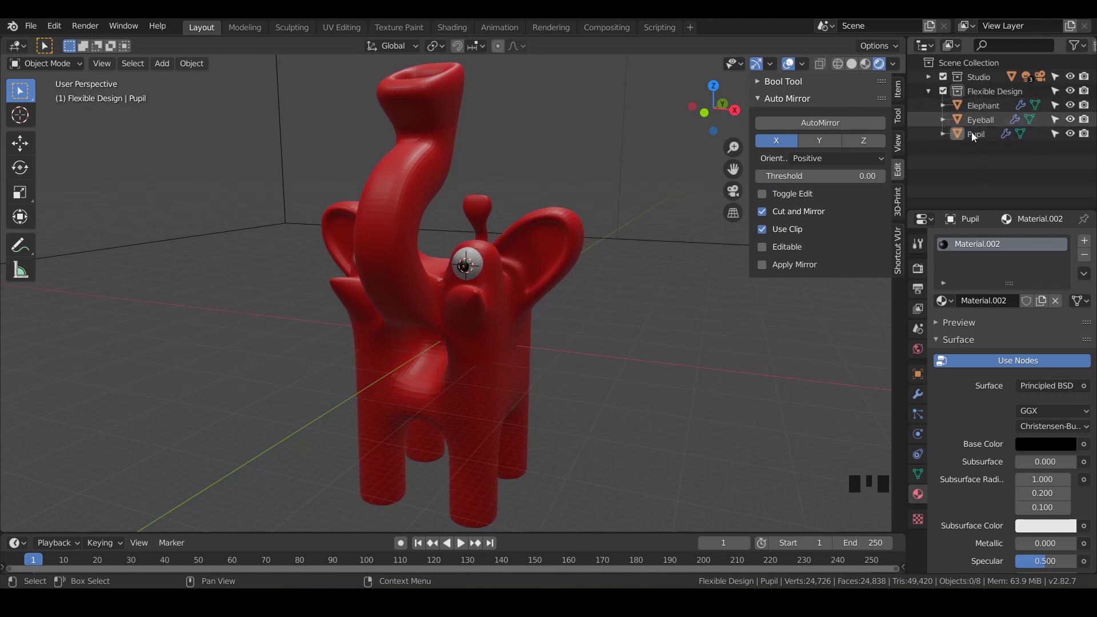
Try moving the elephant body without its eyes and cancel the move
{"action": "left_click", "coordinate": [462, 378]}
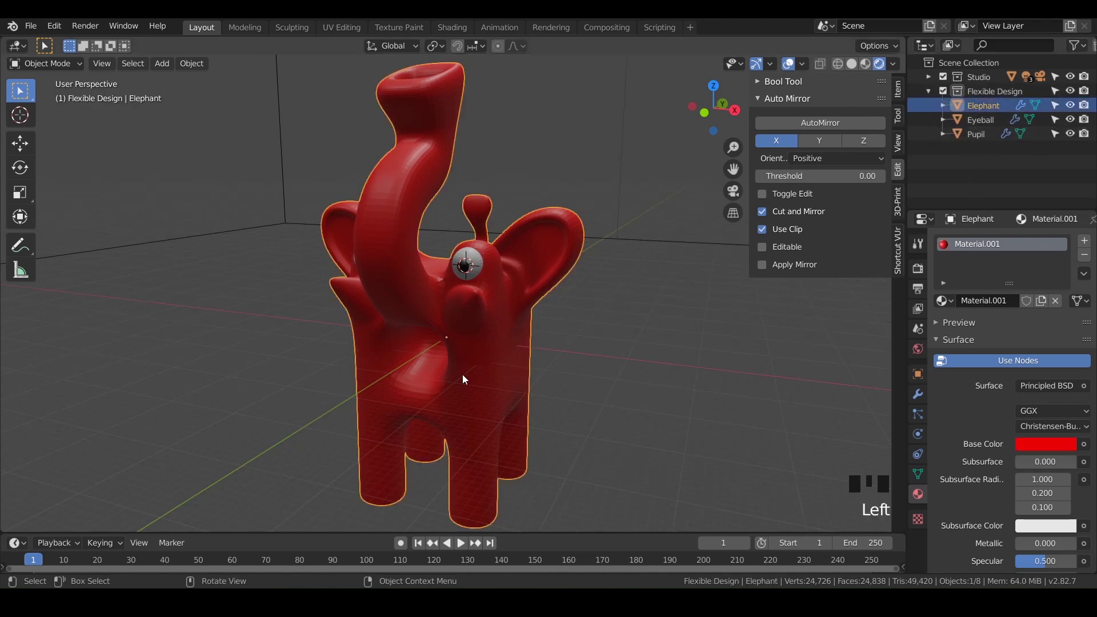
{"action": "key", "text": "g"}
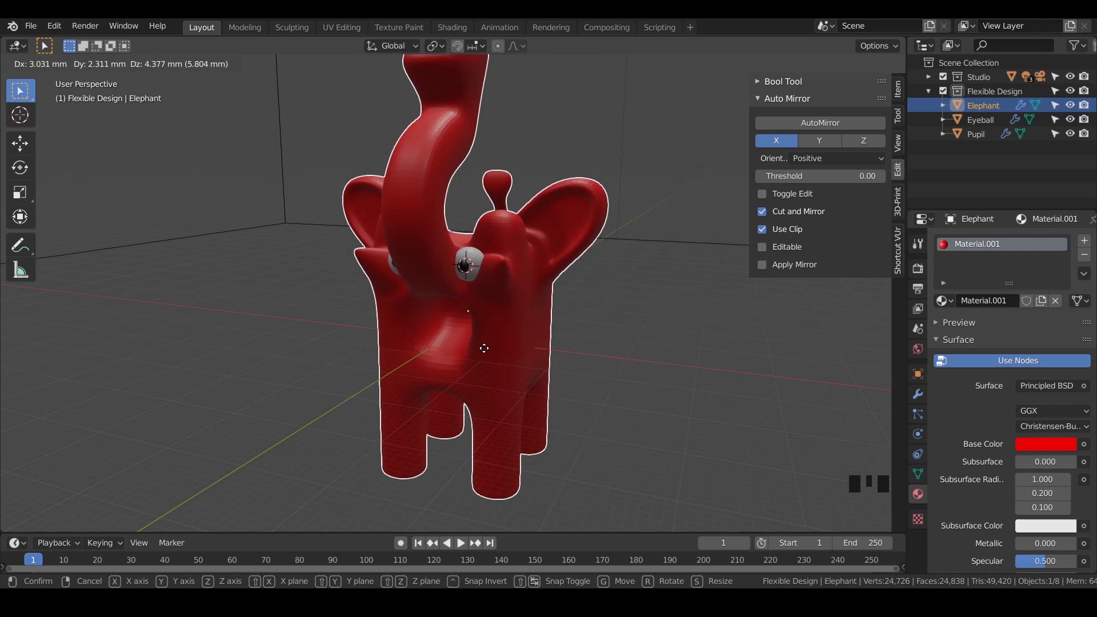
{"action": "left_click", "coordinate": [482, 366]}
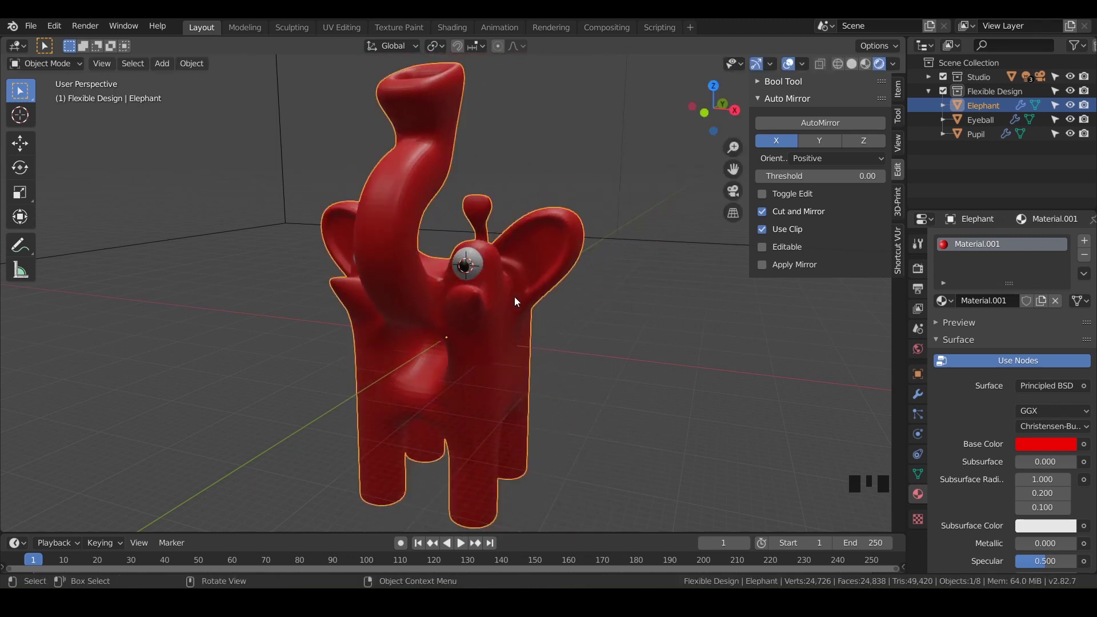
Parent the pupil to the eyeball using the Object parent type
{"action": "scroll", "coordinate": [489, 269], "scroll_direction": "up", "scroll_amount": 6}
{"action": "middle_click_drag", "start_coordinate": [489, 270], "coordinate": [407, 313], "text": "shift"}
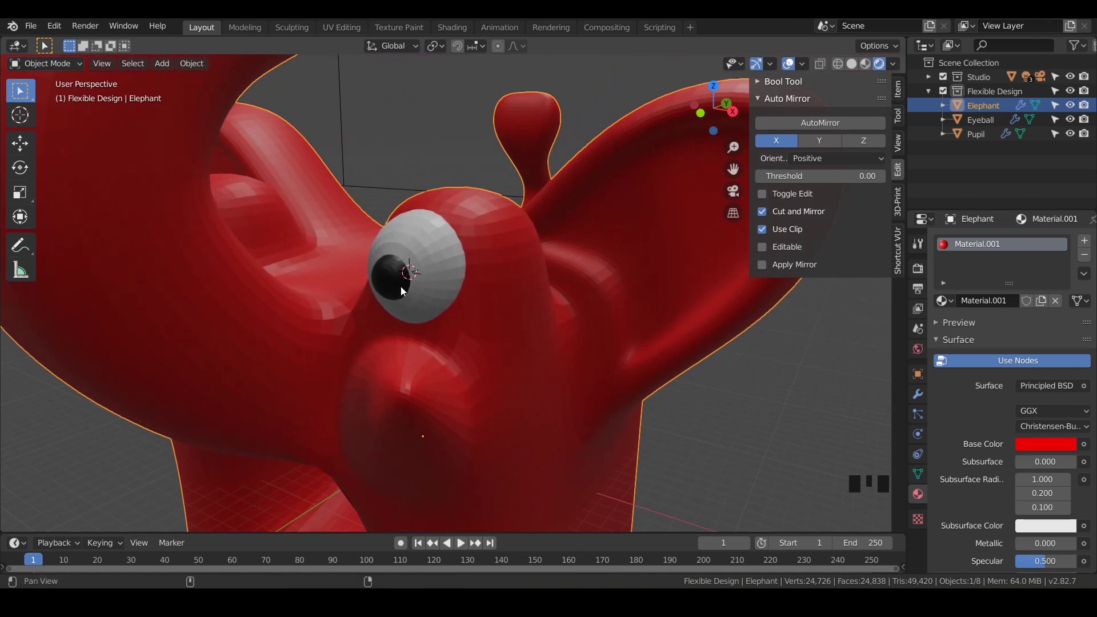
{"action": "middle_click_drag", "start_coordinate": [402, 293], "coordinate": [374, 249], "text": "shift"}
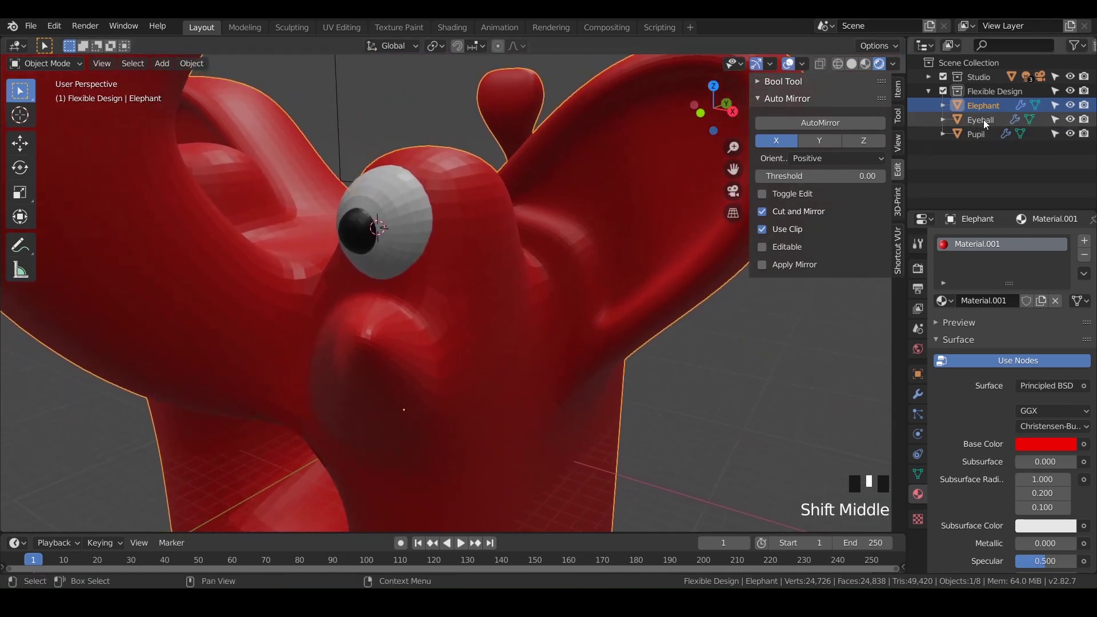
{"action": "mouse_move", "coordinate": [977, 135]}
{"action": "left_mouse_down"}
{"action": "mouse_move", "coordinate": [977, 126]}
{"action": "mouse_move", "coordinate": [975, 138]}
{"action": "left_mouse_up"}
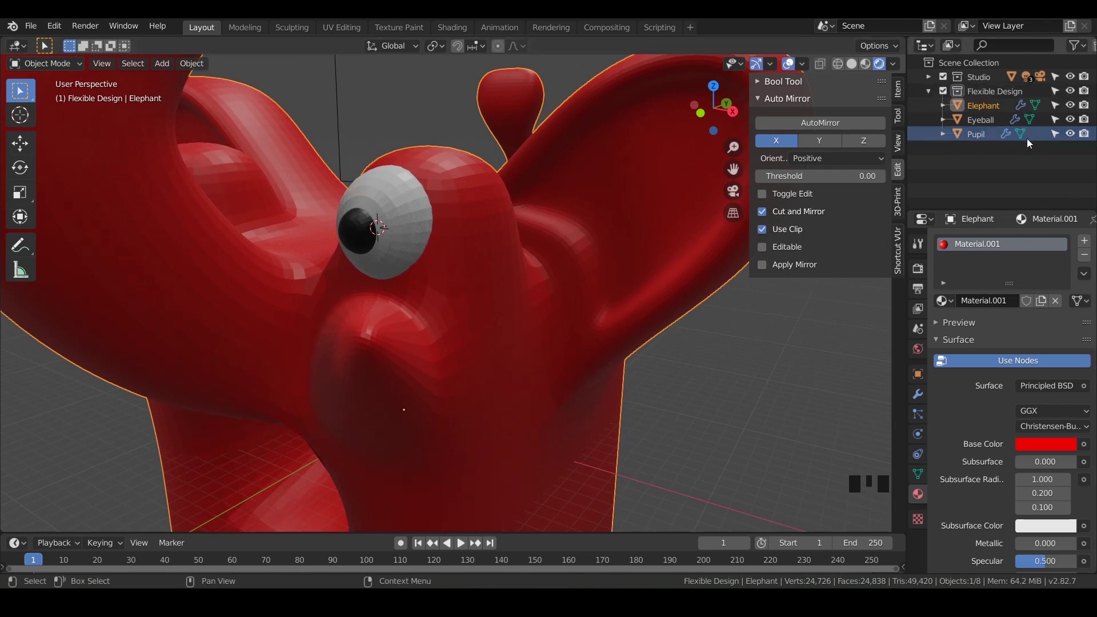
{"action": "left_click", "coordinate": [358, 237]}
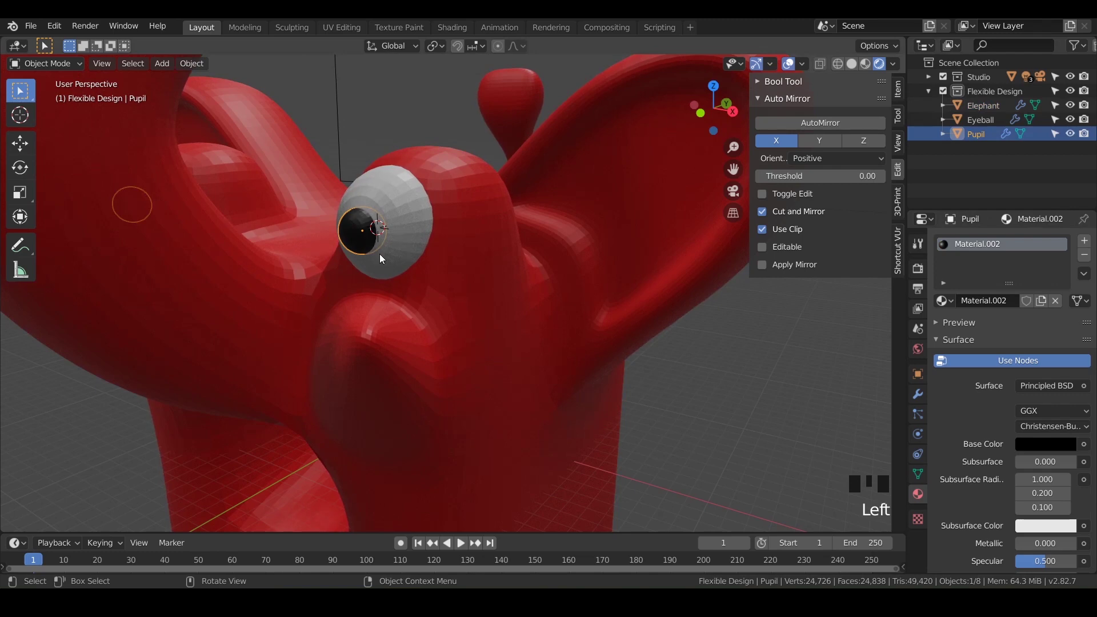
{"action": "left_click", "coordinate": [406, 218], "text": "shift"}
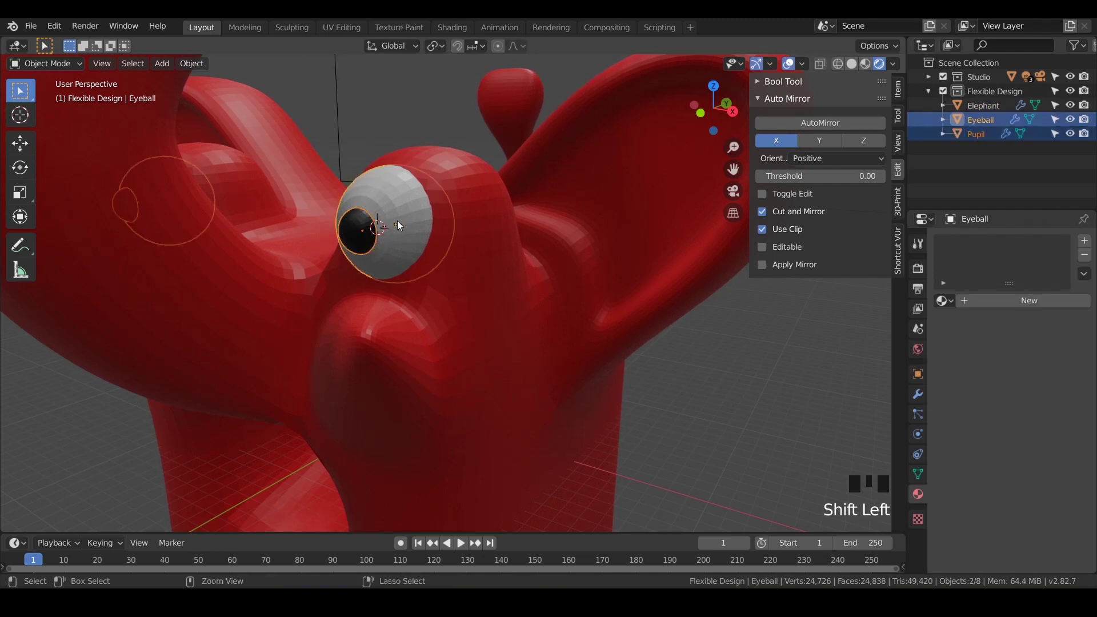
{"action": "key", "text": "ctrl+p"}
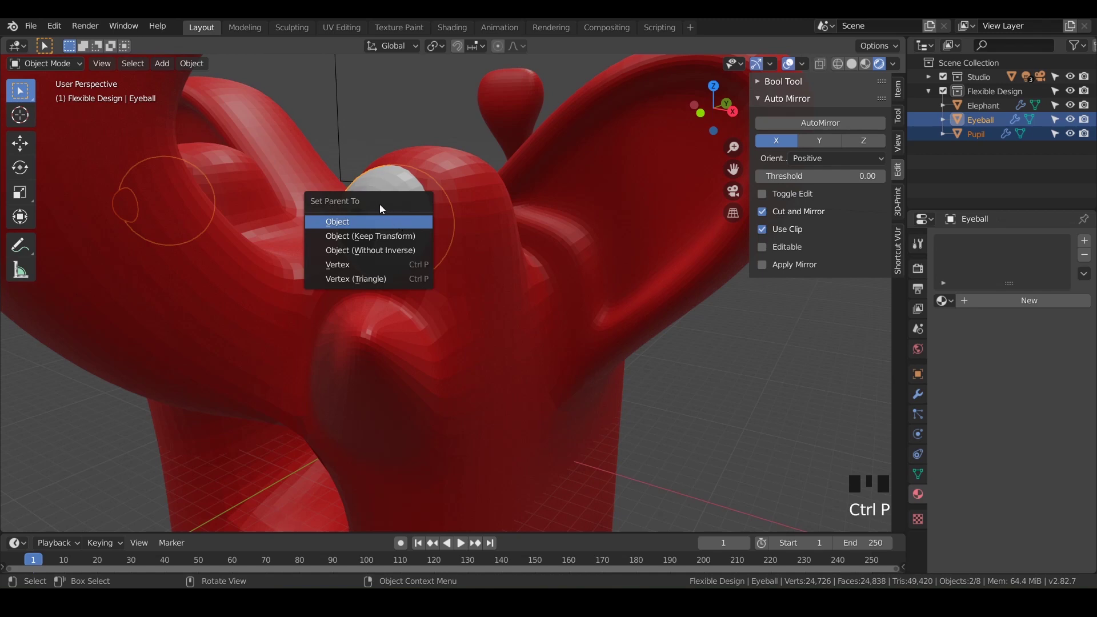
{"action": "left_click", "coordinate": [335, 222]}
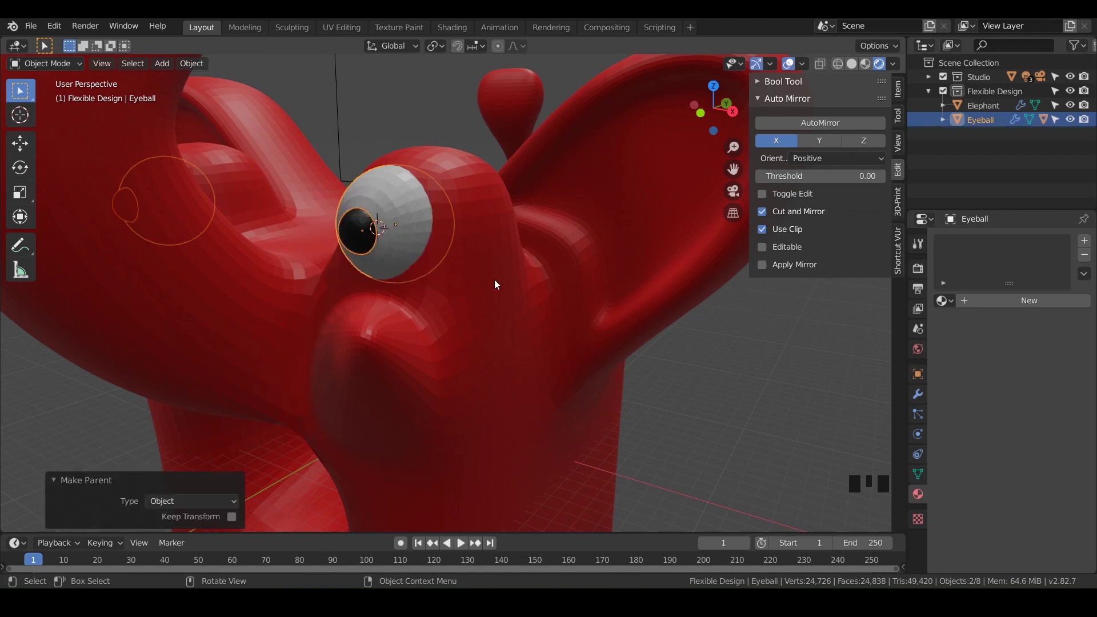
Try moving the eyeball to test that the pupil follows it, and cancel the move
{"action": "left_click", "coordinate": [404, 241]}
{"action": "key", "text": "g"}
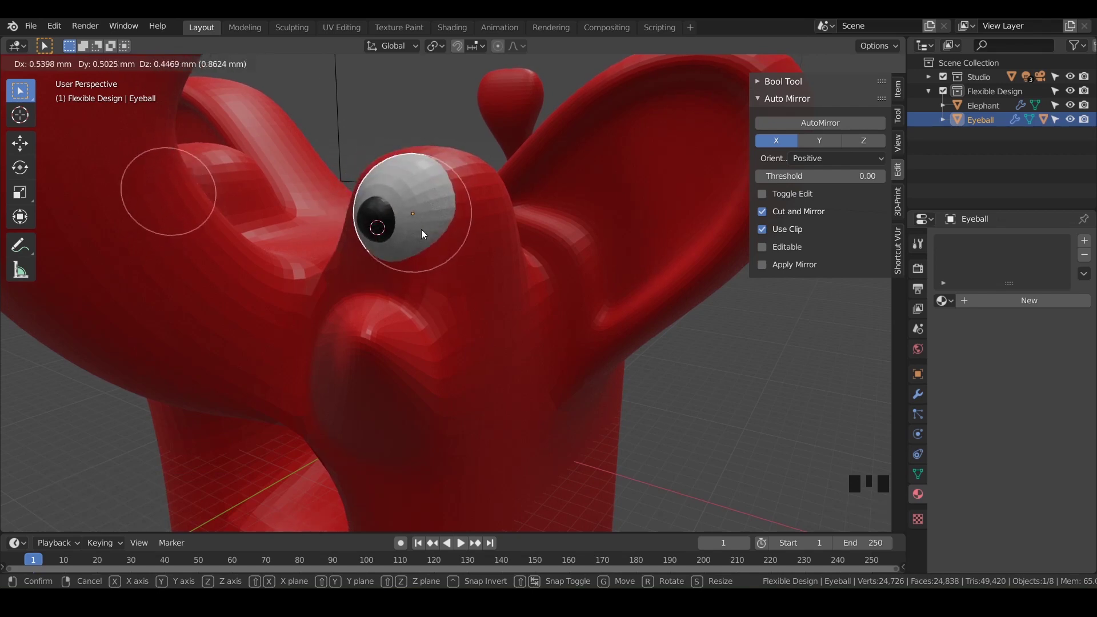
{"action": "left_click", "coordinate": [409, 247]}
Parent the eyeball to the elephant using the Object parent type
{"action": "left_click", "coordinate": [399, 207]}
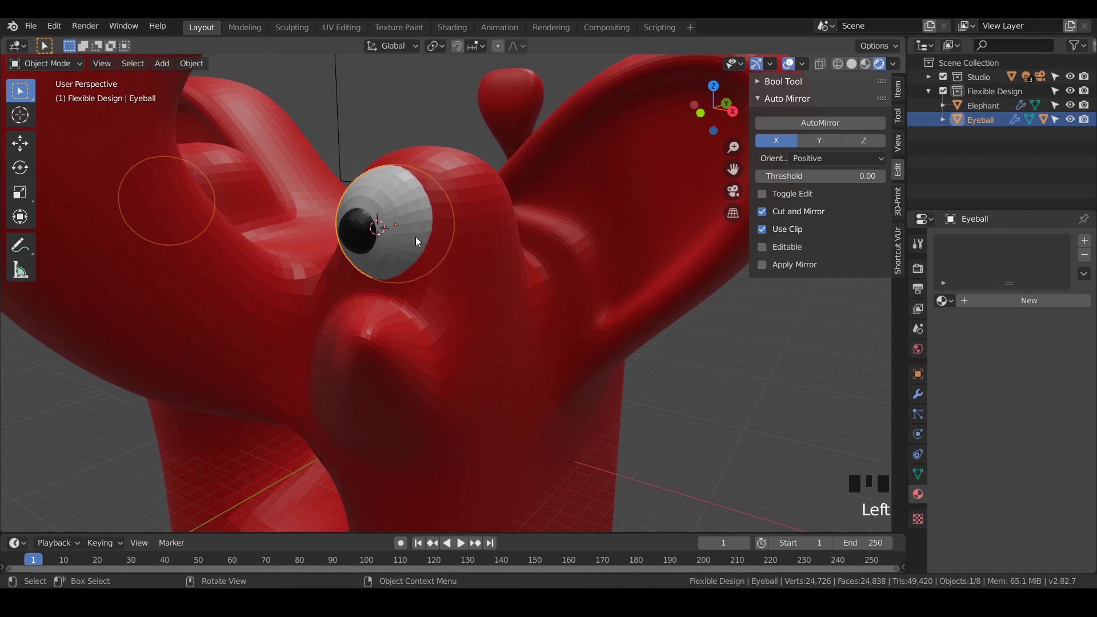
{"action": "left_click", "coordinate": [488, 227], "text": "shift"}
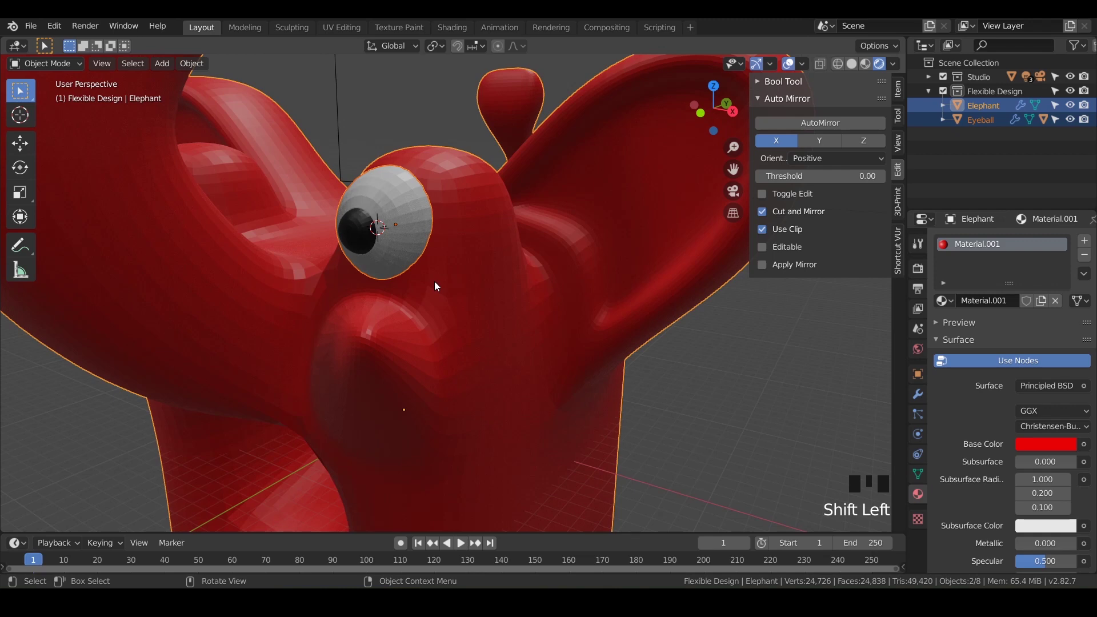
{"action": "key", "text": "ctrl+p"}
{"action": "left_click", "coordinate": [385, 283]}
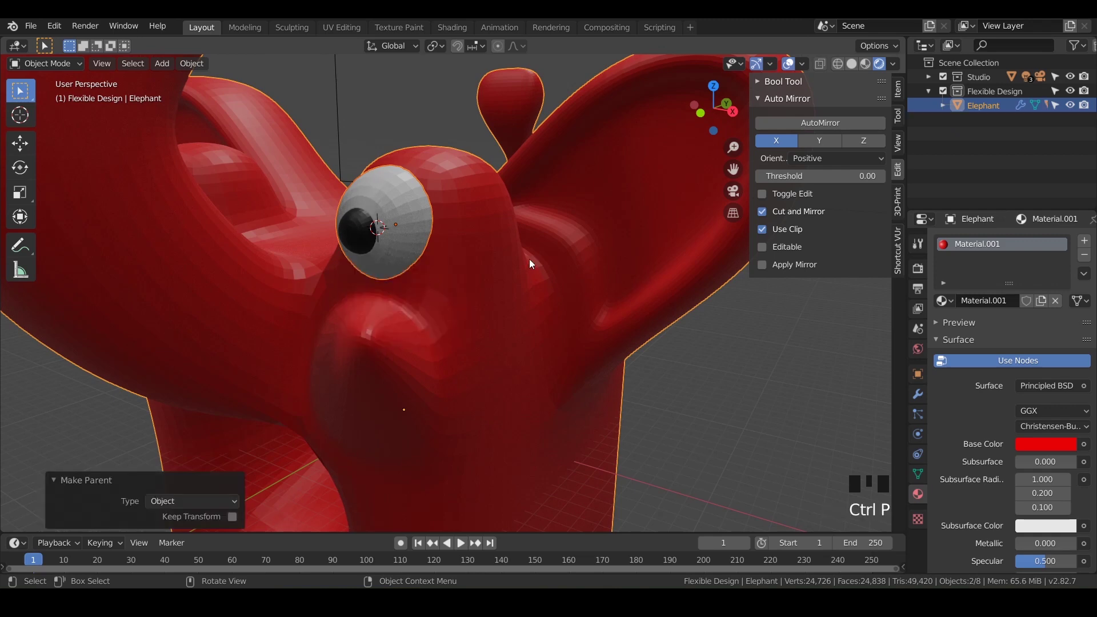
Inspect the parent hierarchy under the elephant down to the pupil, and collapse it again
{"action": "left_click", "coordinate": [944, 105]}
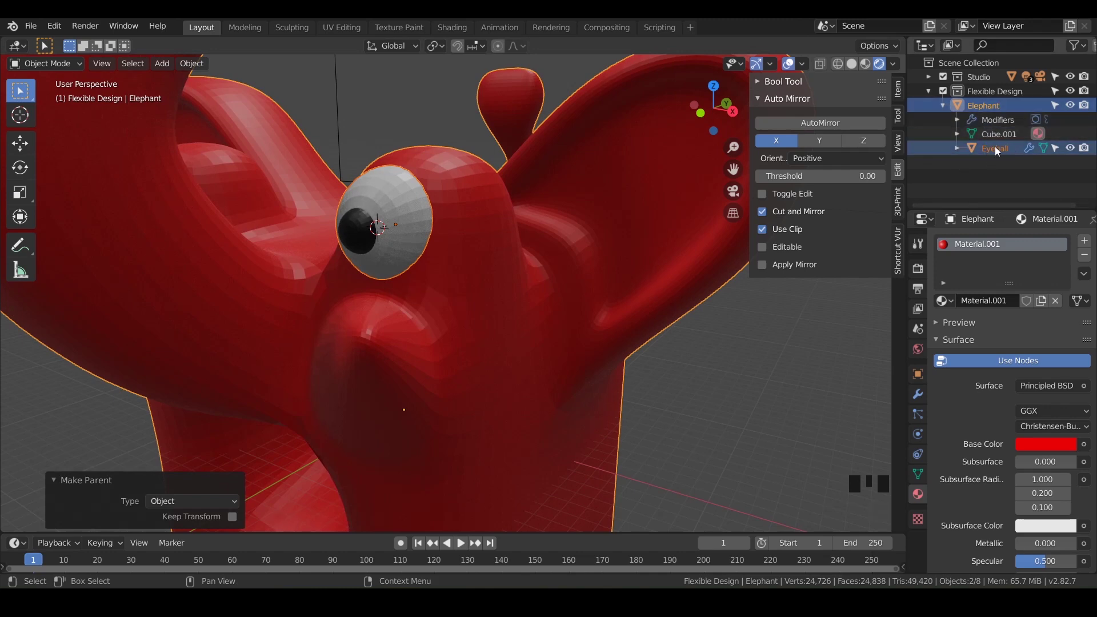
{"action": "left_click", "coordinate": [958, 149]}
{"action": "left_click", "coordinate": [1003, 192]}
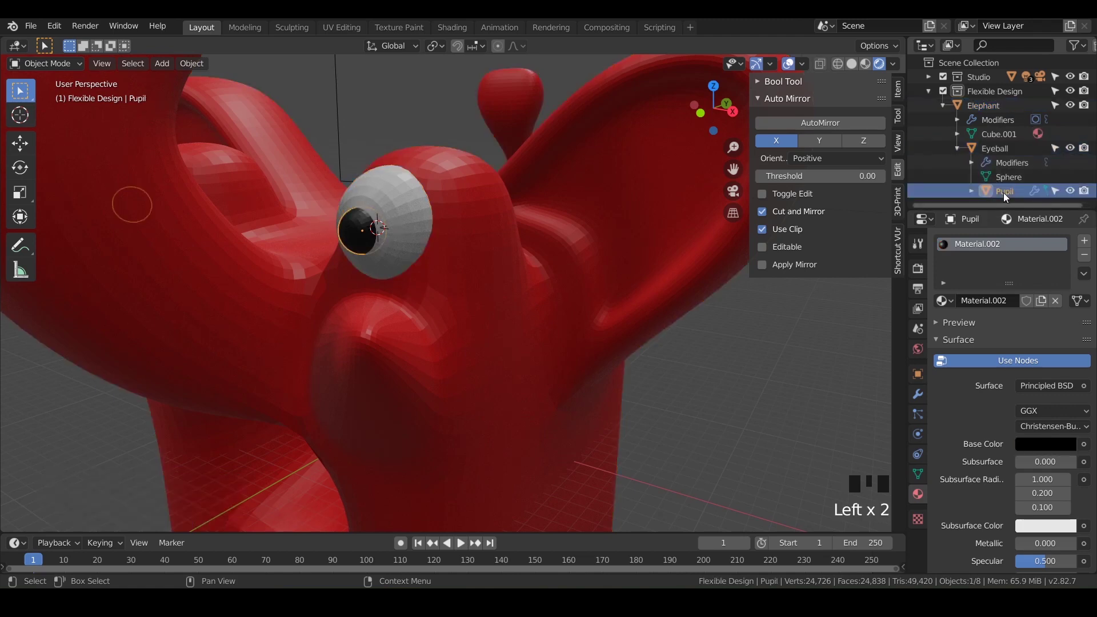
{"action": "left_click", "coordinate": [956, 147]}
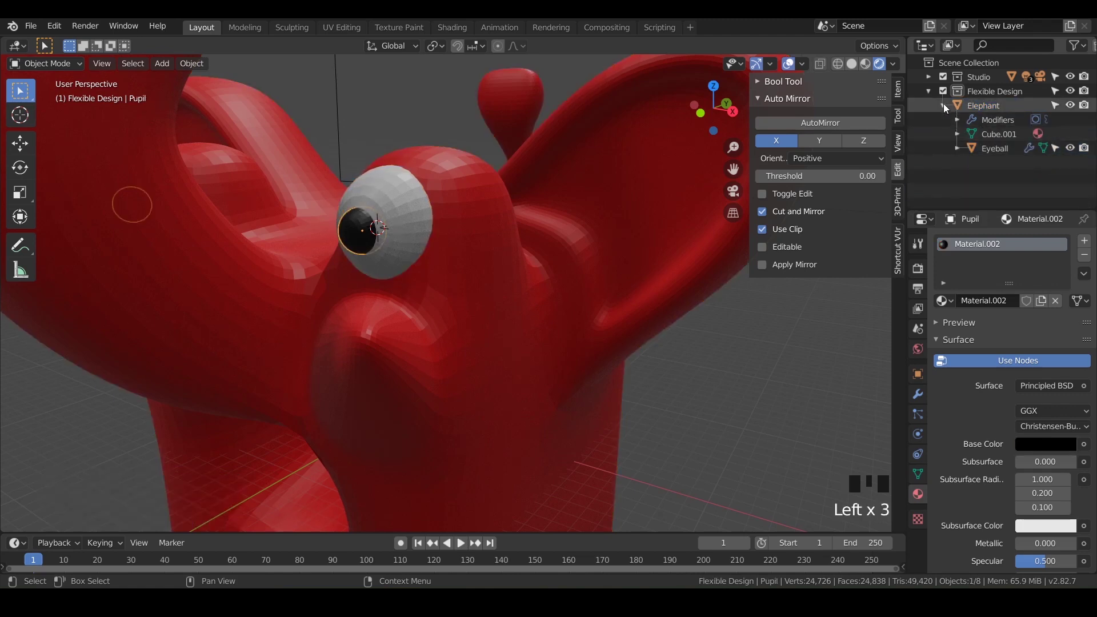
{"action": "left_click", "coordinate": [944, 105]}
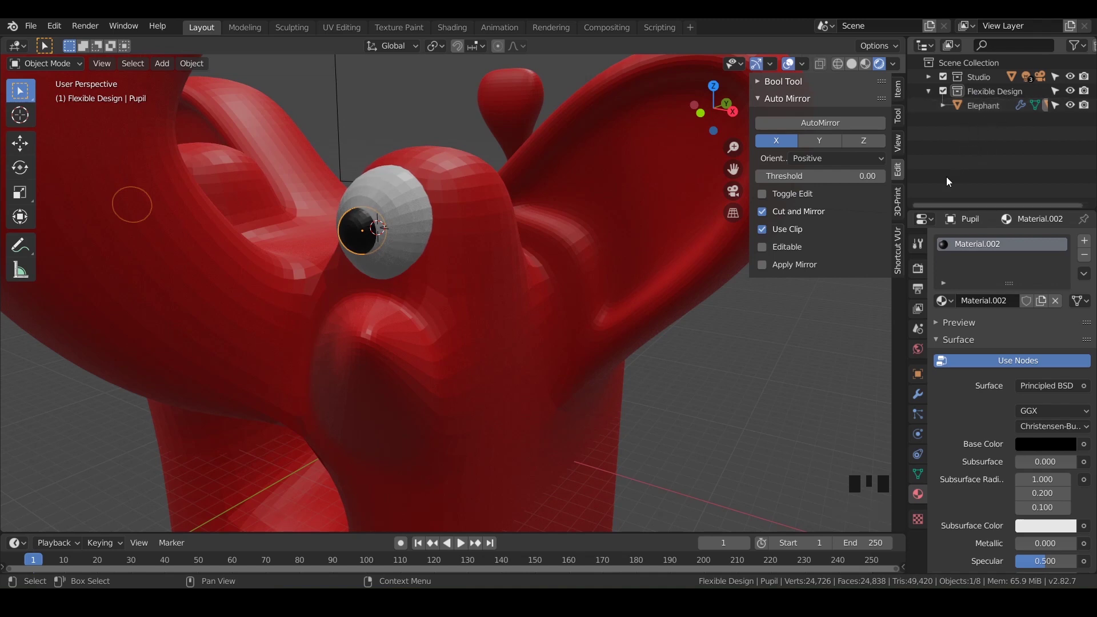
Try moving the elephant to test that the eyes follow it, and cancel the move
{"action": "left_click", "coordinate": [985, 106]}
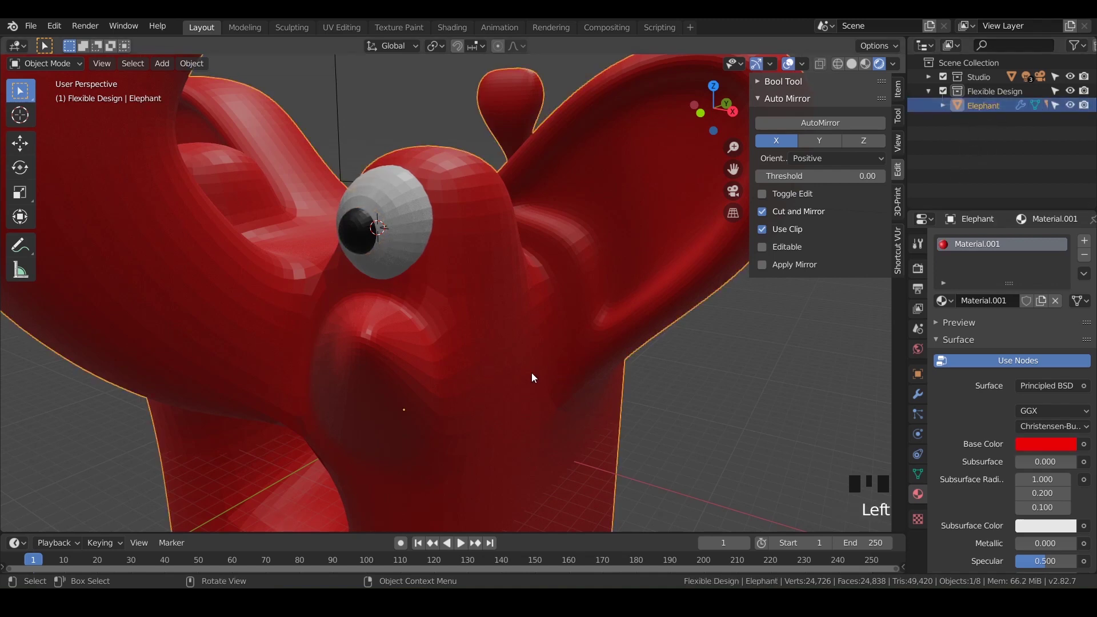
{"action": "middle_click_drag", "start_coordinate": [527, 368], "coordinate": [536, 314], "text": "shift"}
{"action": "scroll", "coordinate": [536, 314], "scroll_direction": "down", "scroll_amount": 2}
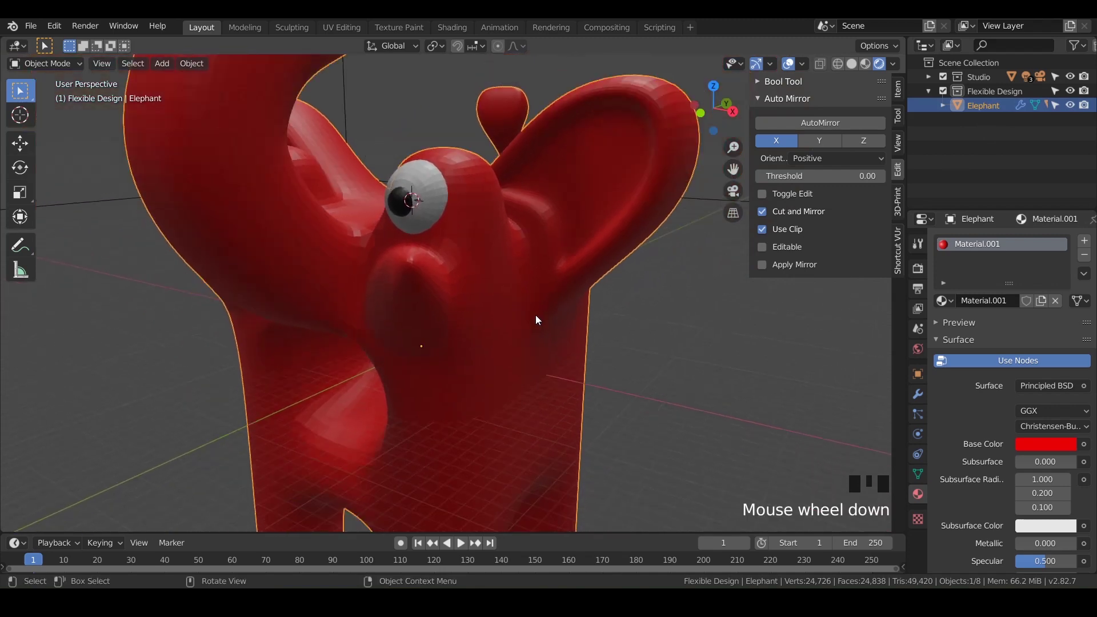
{"action": "scroll", "coordinate": [536, 314], "scroll_direction": "down", "scroll_amount": 1}
{"action": "key", "text": "g"}
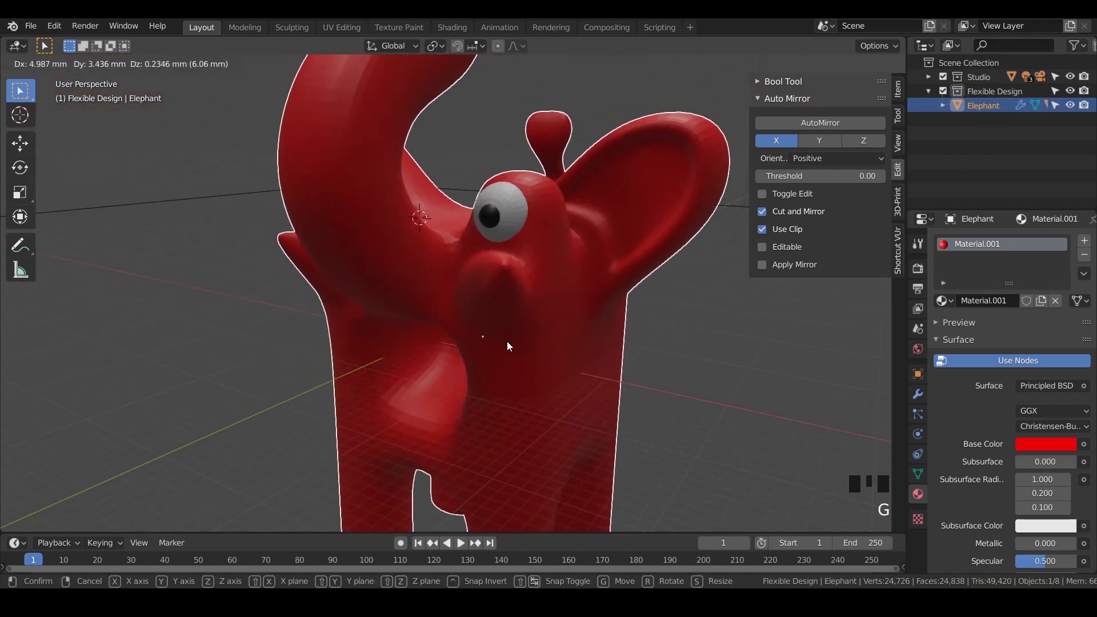
{"action": "left_click", "coordinate": [512, 393]}
Examine the rounded undersides of the elephant's feet in the front view
{"action": "scroll", "coordinate": [510, 386], "scroll_direction": "down", "scroll_amount": 1}
{"action": "middle_click_drag", "start_coordinate": [510, 386], "coordinate": [392, 215], "text": "shift"}
{"action": "scroll", "coordinate": [469, 297], "scroll_direction": "down", "scroll_amount": 1}
{"action": "key", "text": "KP_1"}
{"action": "scroll", "coordinate": [470, 321], "scroll_direction": "up", "scroll_amount": 3}
{"action": "scroll", "coordinate": [460, 297], "scroll_direction": "up", "scroll_amount": 6}
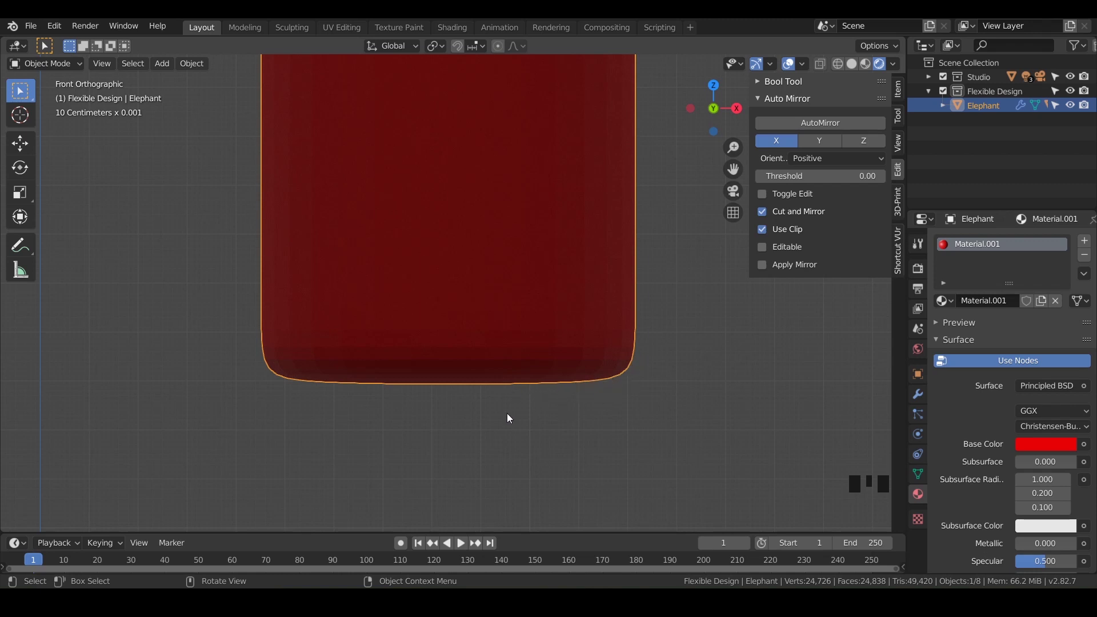
{"action": "scroll", "coordinate": [507, 414], "scroll_direction": "down", "scroll_amount": 4}
{"action": "middle_click_drag", "start_coordinate": [507, 419], "coordinate": [588, 486], "text": "shift"}
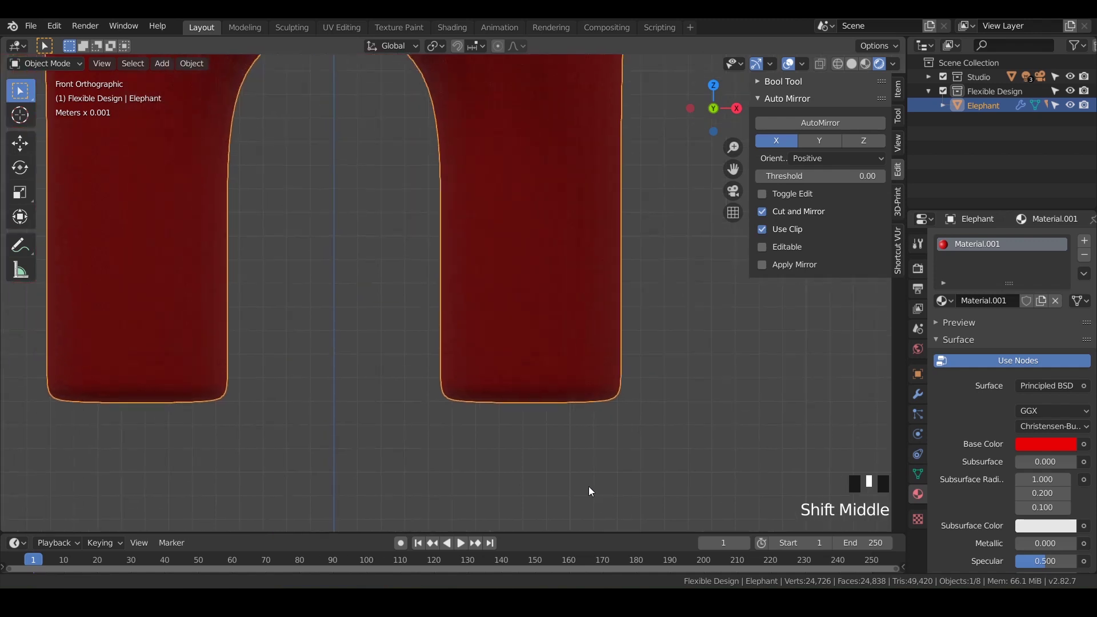
Place the 3D cursor at the elephant's origin and add a 25 mm cube mesh there
{"action": "scroll", "coordinate": [543, 403], "scroll_direction": "down", "scroll_amount": 5}
{"action": "middle_click_drag", "start_coordinate": [542, 402], "coordinate": [587, 541], "text": "shift"}
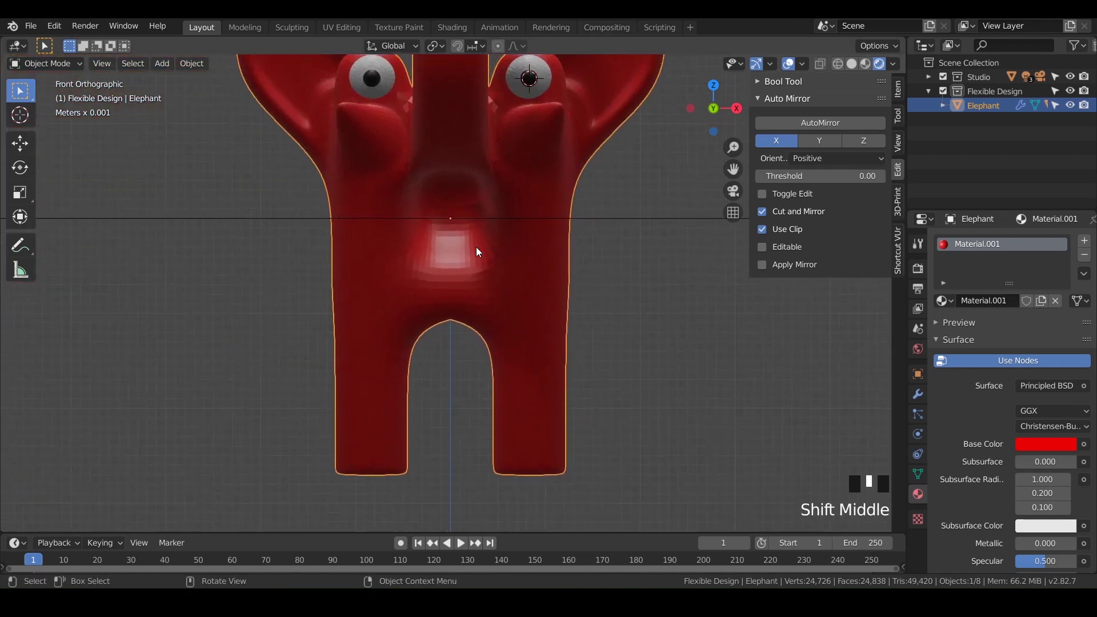
{"action": "right_click", "coordinate": [451, 218], "text": "shift"}
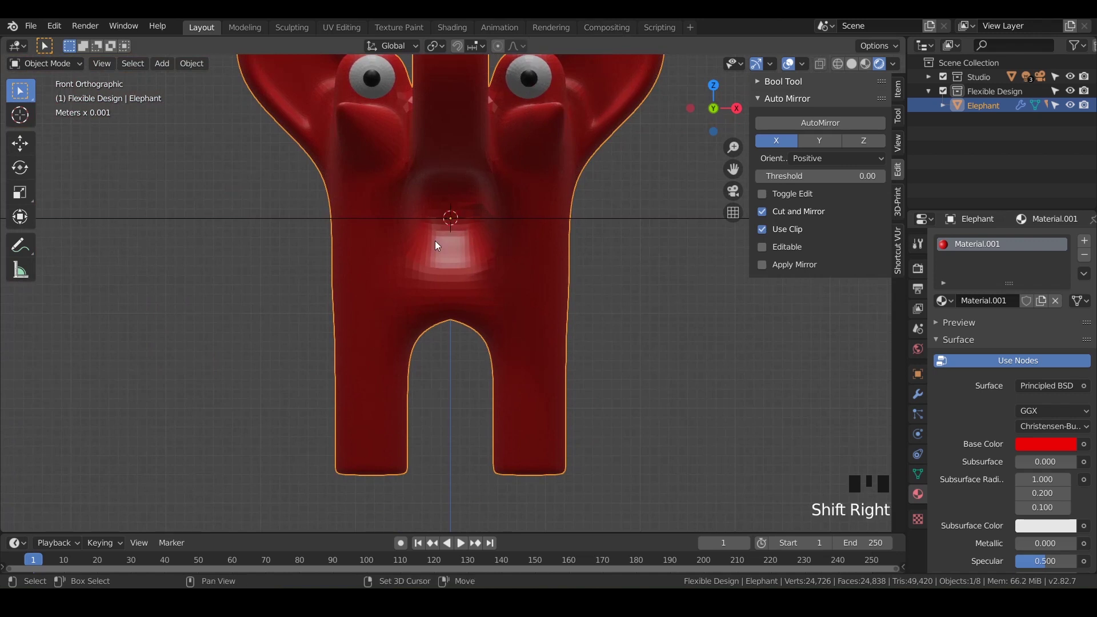
{"action": "key", "text": "shift+a"}
{"action": "mouse_move", "coordinate": [436, 241]}
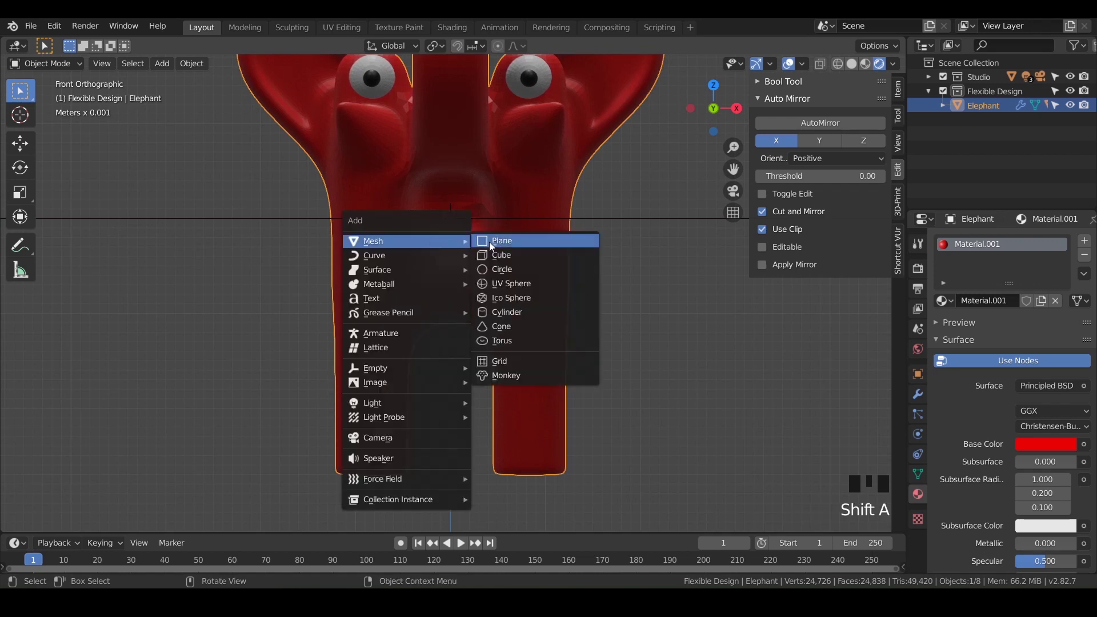
{"action": "left_click", "coordinate": [497, 263]}
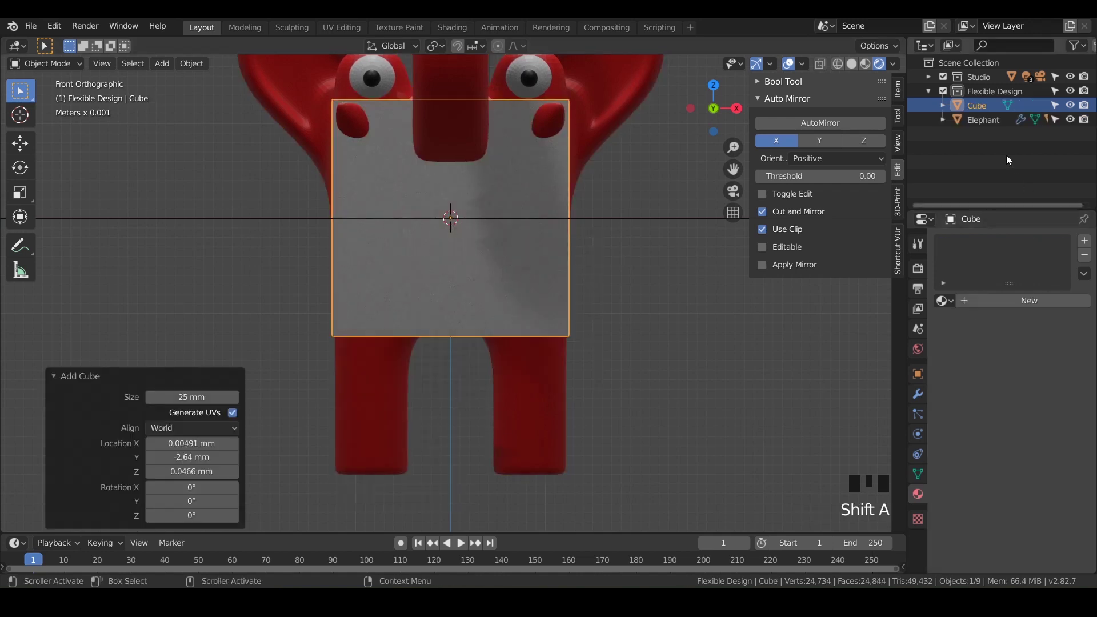
Rename the new cube as Cut_Cube
{"action": "left_click", "coordinate": [980, 104]}
{"action": "double_click", "coordinate": [980, 104]}
{"action": "type", "text": "Cut Cube"}
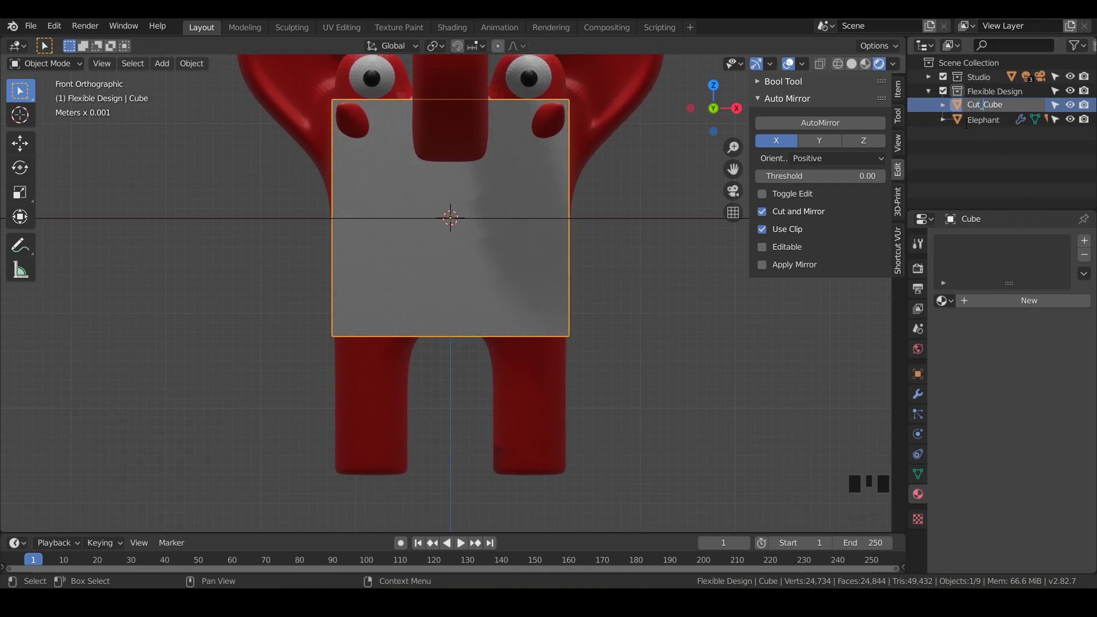
{"action": "key", "text": "Return"}
Move the cube about 38.8 mm down along Z so its top slightly overlaps the bottoms of the feet
{"action": "key", "text": "g"}
{"action": "key", "text": "z"}
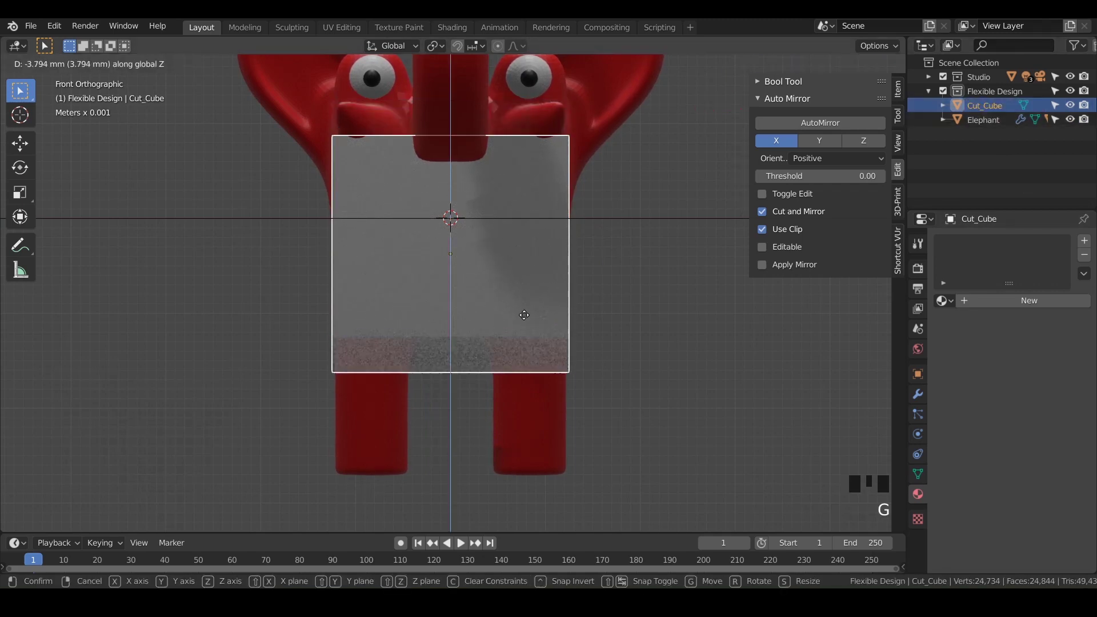
{"action": "left_click", "coordinate": [536, 131]}
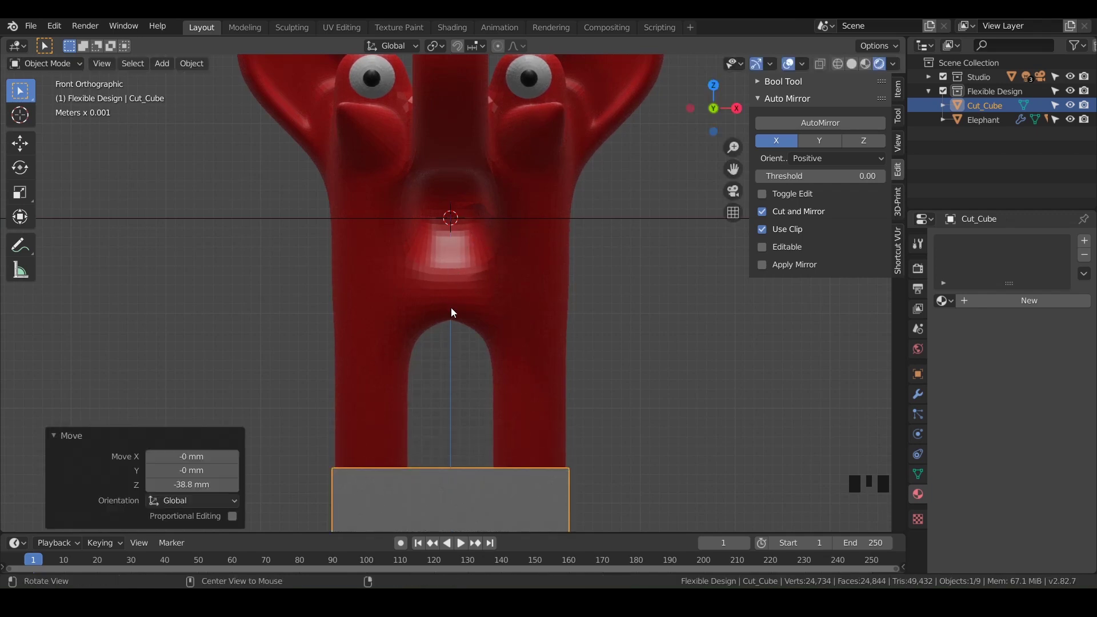
Centre the cube beneath the four legs by moving it along Y about 2.91 mm and then about -0.301 mm
{"action": "middle_click_drag", "start_coordinate": [451, 308], "coordinate": [406, 220]}
{"action": "key", "text": "g"}
{"action": "key", "text": "y"}
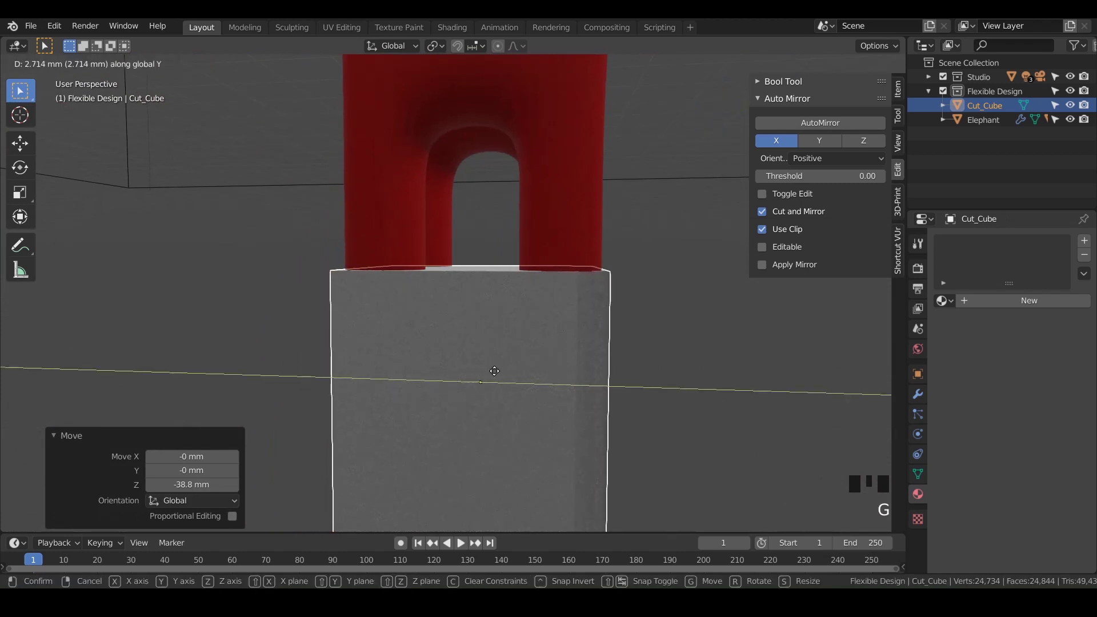
{"action": "left_click", "coordinate": [492, 374]}
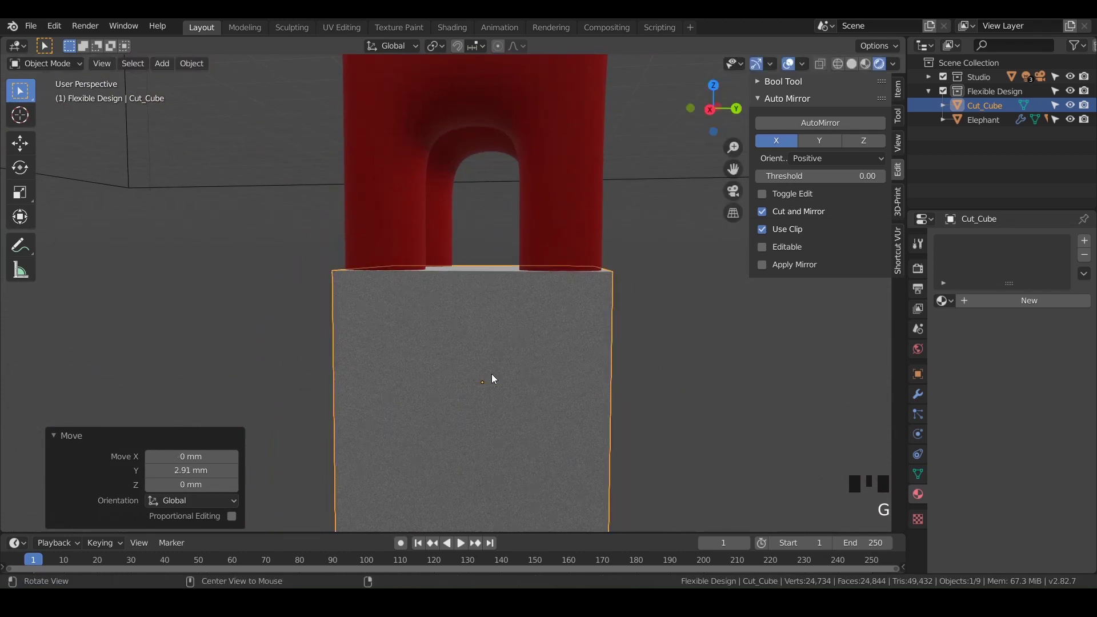
{"action": "middle_click_drag", "start_coordinate": [492, 375], "coordinate": [525, 403]}
{"action": "key", "text": "KP_3"}
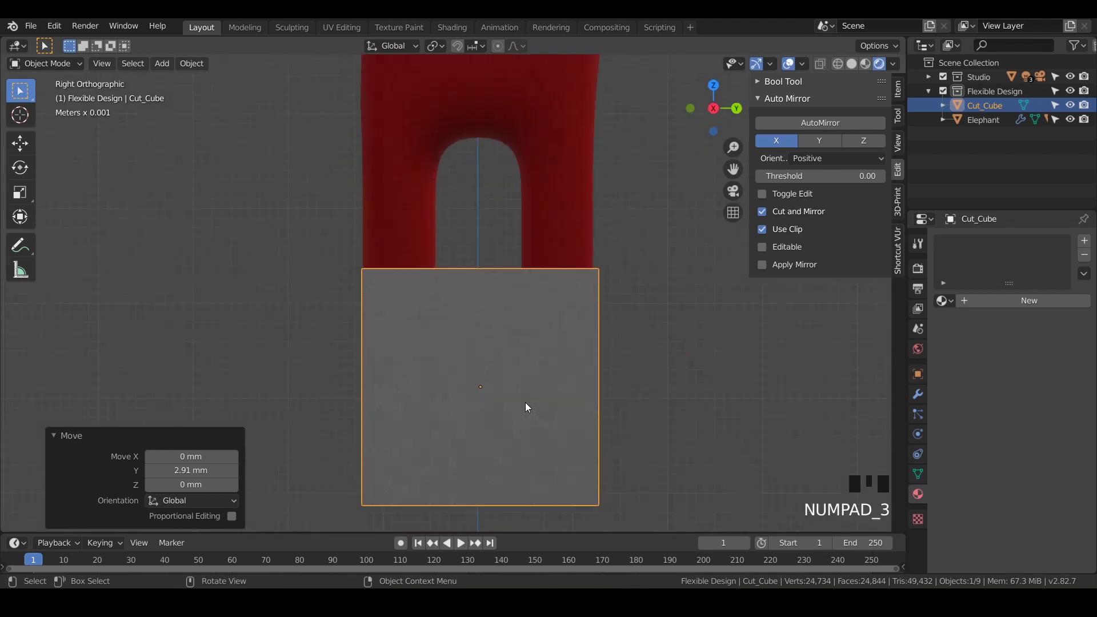
{"action": "key", "text": "g"}
{"action": "key", "text": "y"}
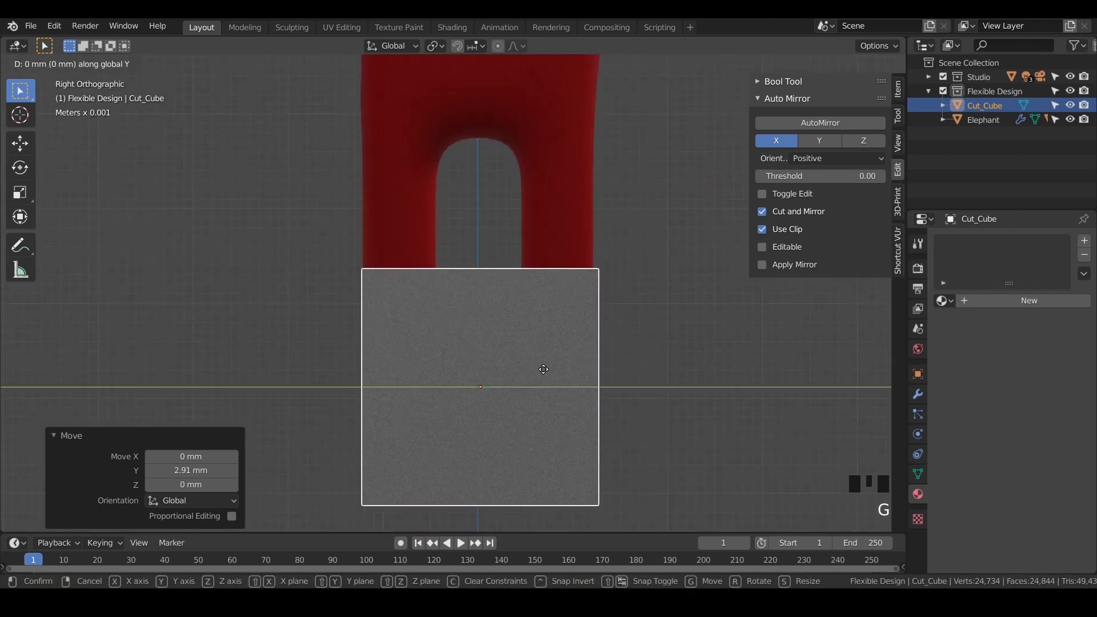
{"action": "left_click", "coordinate": [493, 333]}
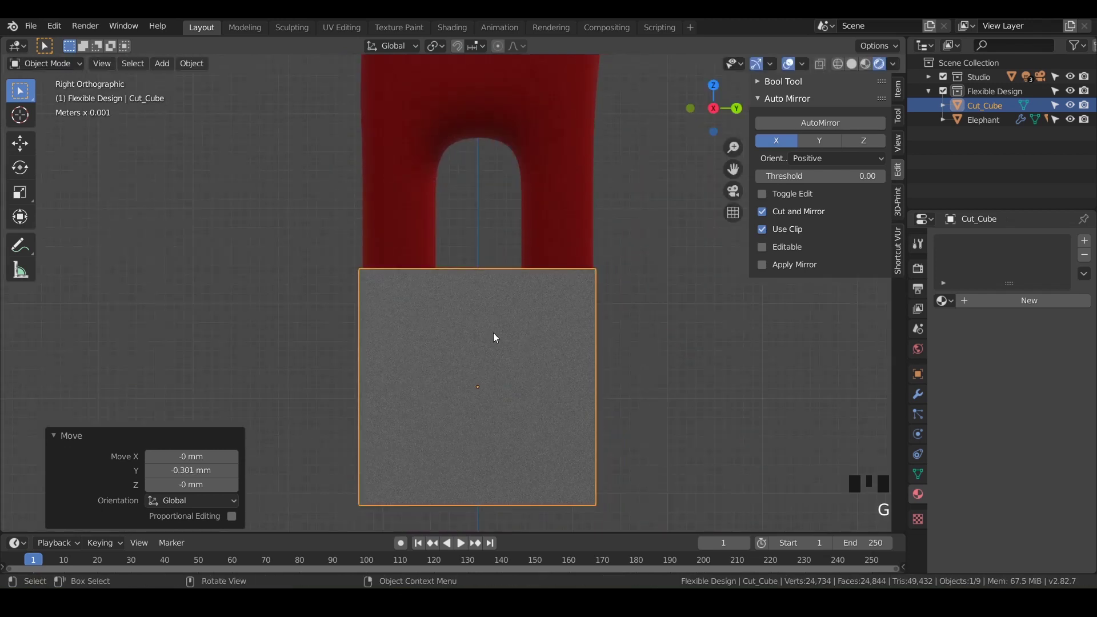
Subtract the cube from the elephant with a Bool Tool difference to flatten the feet, and check the cut legs
{"action": "middle_click_drag", "start_coordinate": [495, 334], "coordinate": [624, 469]}
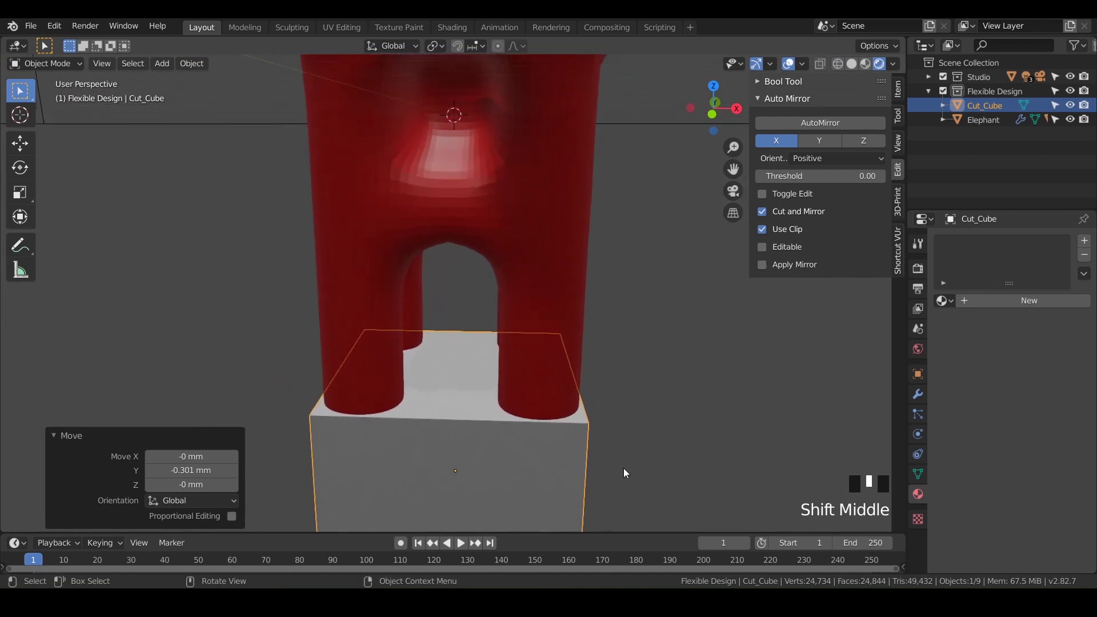
{"action": "left_click", "coordinate": [676, 462]}
{"action": "left_click", "coordinate": [539, 474]}
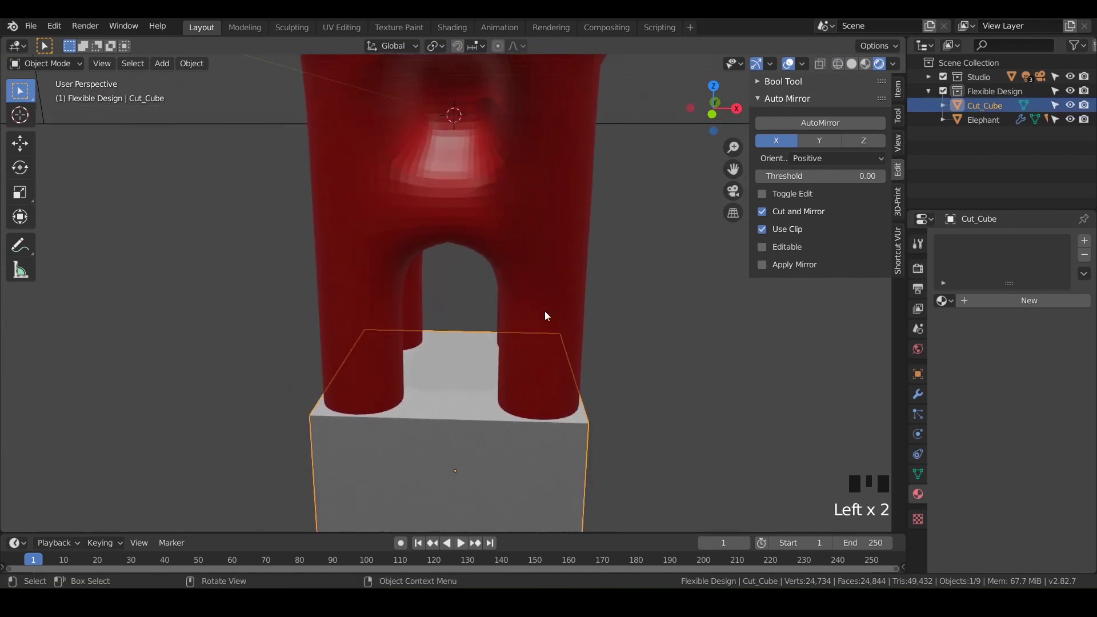
{"action": "left_click", "coordinate": [547, 260], "text": "shift"}
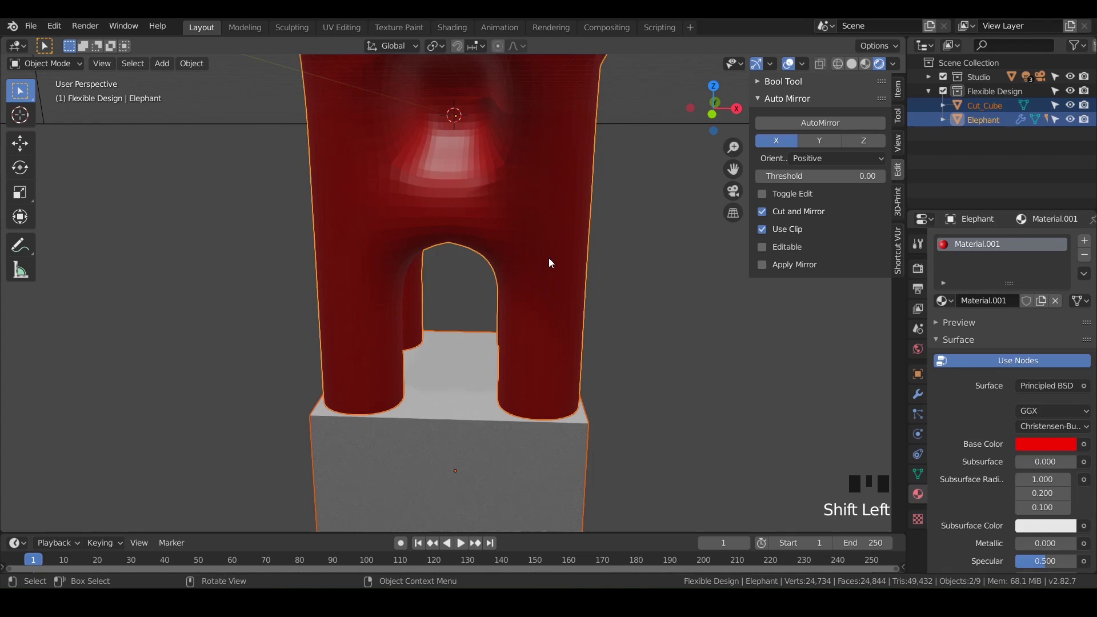
{"action": "key", "text": "ctrl"}
{"action": "key", "text": "ctrl+KP_Subtract"}
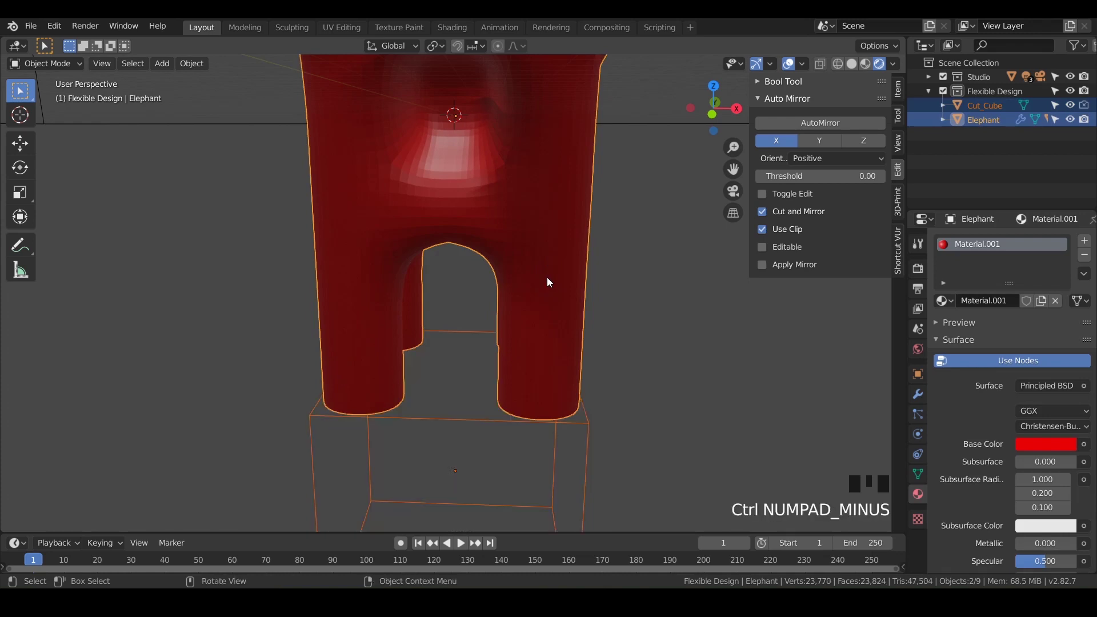
{"action": "scroll", "coordinate": [536, 453], "scroll_direction": "up", "scroll_amount": 3}
{"action": "middle_click_drag", "start_coordinate": [536, 453], "coordinate": [494, 448]}
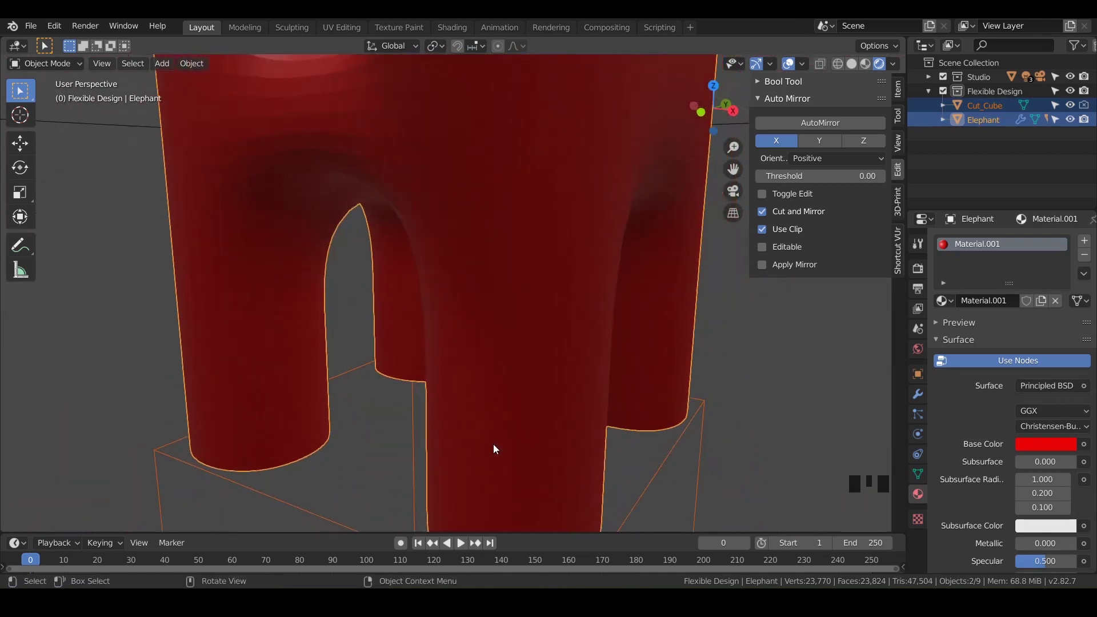
Parent the cutting cube to the elephant using the Object parent type
{"action": "scroll", "coordinate": [495, 449], "scroll_direction": "down", "scroll_amount": 5}
{"action": "double_click", "coordinate": [493, 444]}
{"action": "left_click", "coordinate": [567, 377]}
{"action": "left_click", "coordinate": [559, 380]}
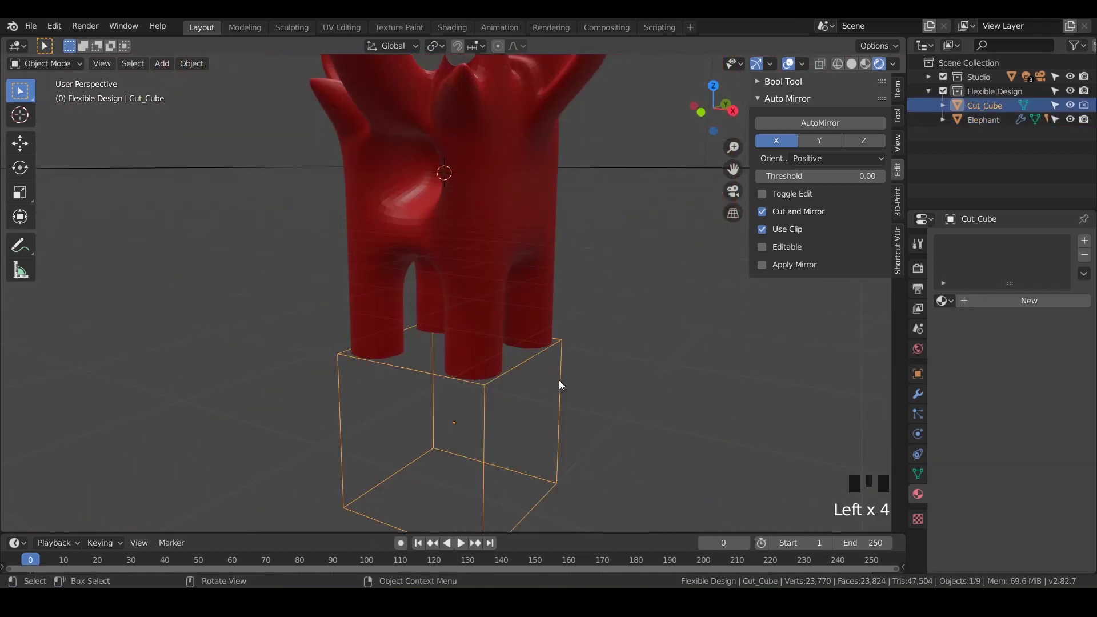
{"action": "left_click", "coordinate": [536, 310], "text": "shift"}
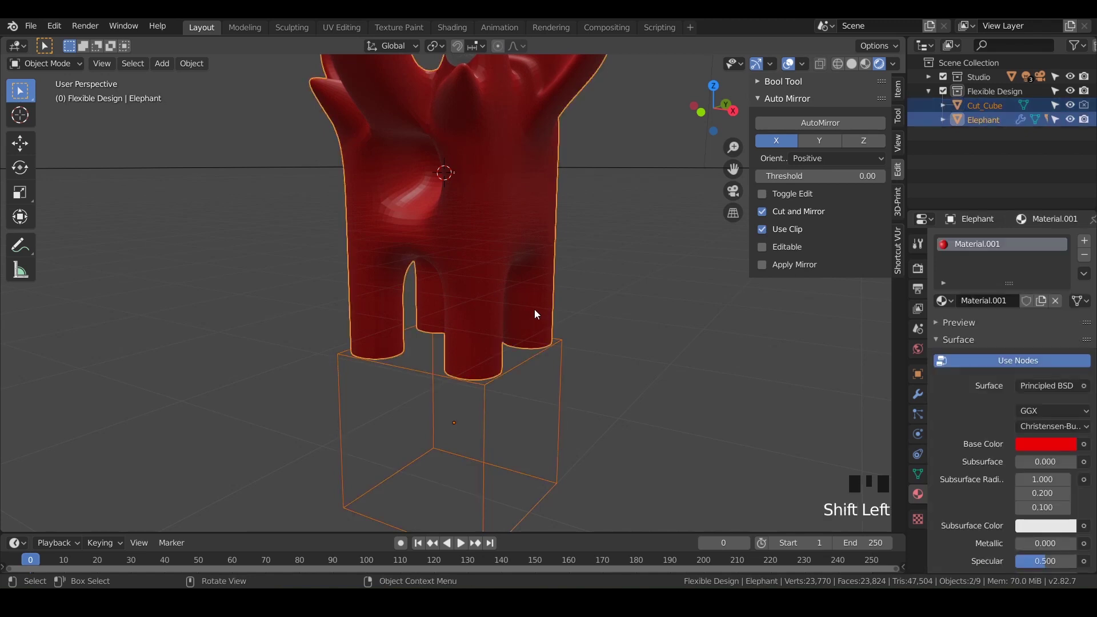
{"action": "key", "text": "ctrl+p"}
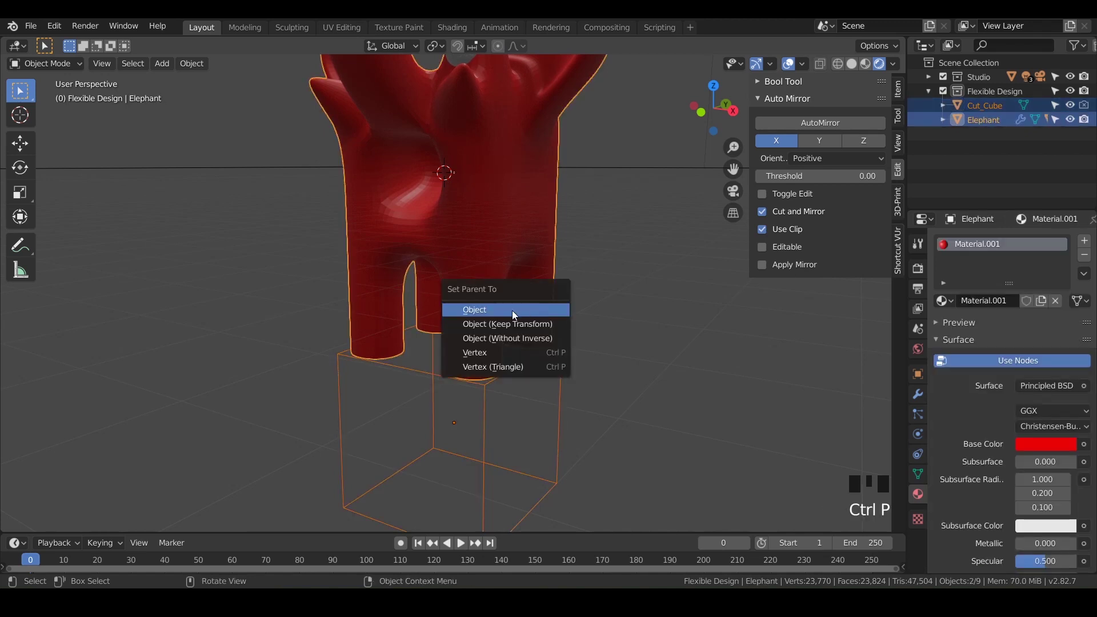
{"action": "left_click", "coordinate": [478, 309]}
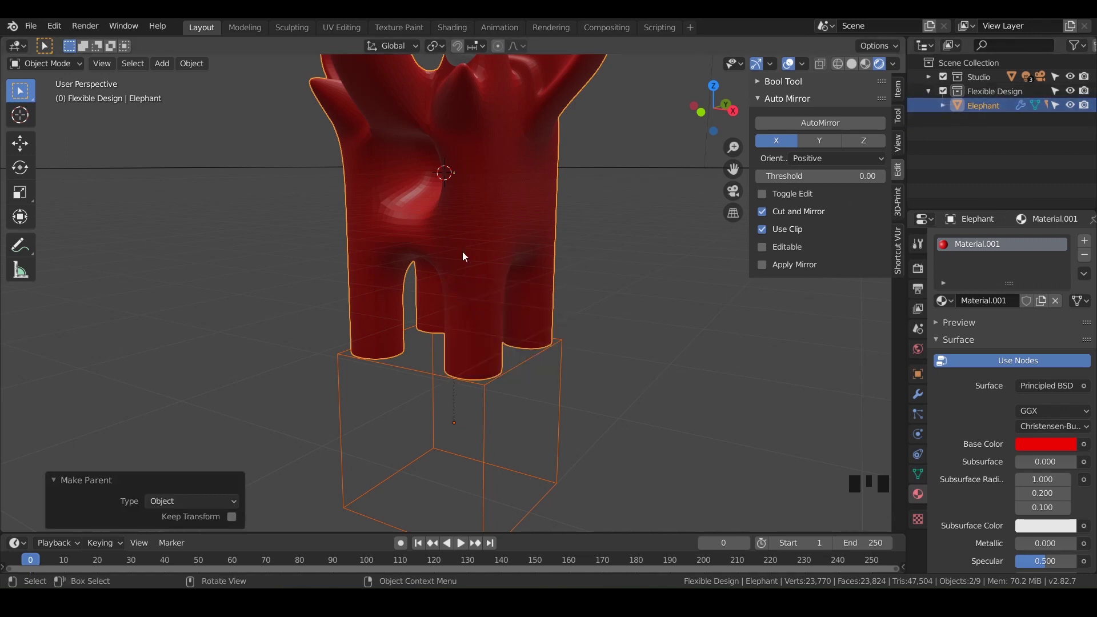
Try moving the elephant to test that the cutting cube follows, cancel the move, and turn the viewport overlays back on
{"action": "left_click", "coordinate": [478, 238]}
{"action": "key", "text": "g"}
{"action": "right_click", "coordinate": [512, 251]}
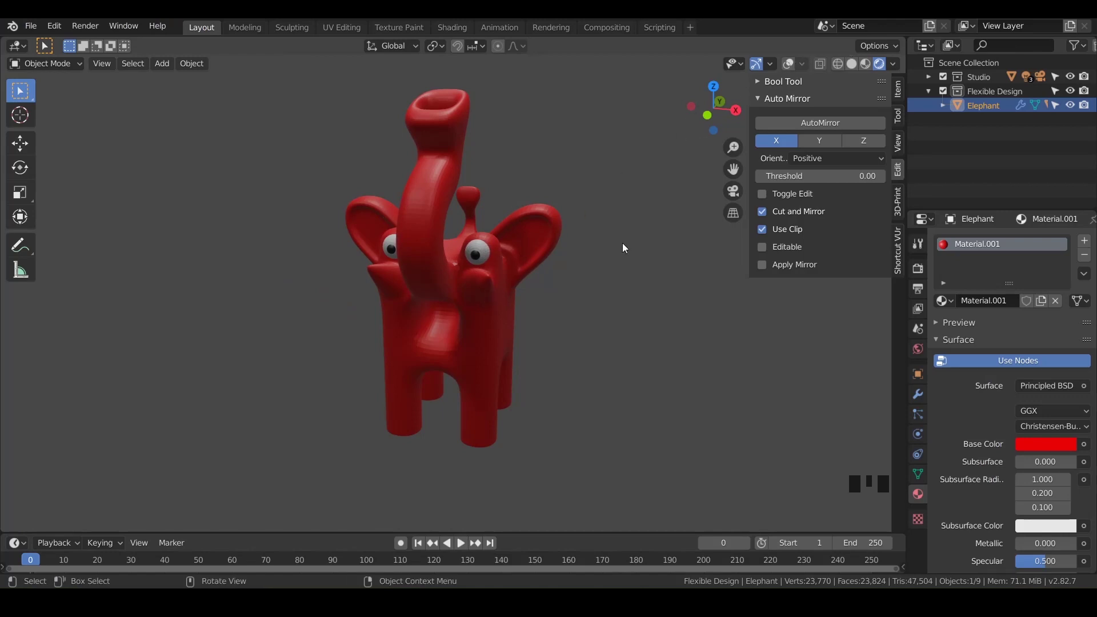
{"action": "left_click", "coordinate": [788, 64]}
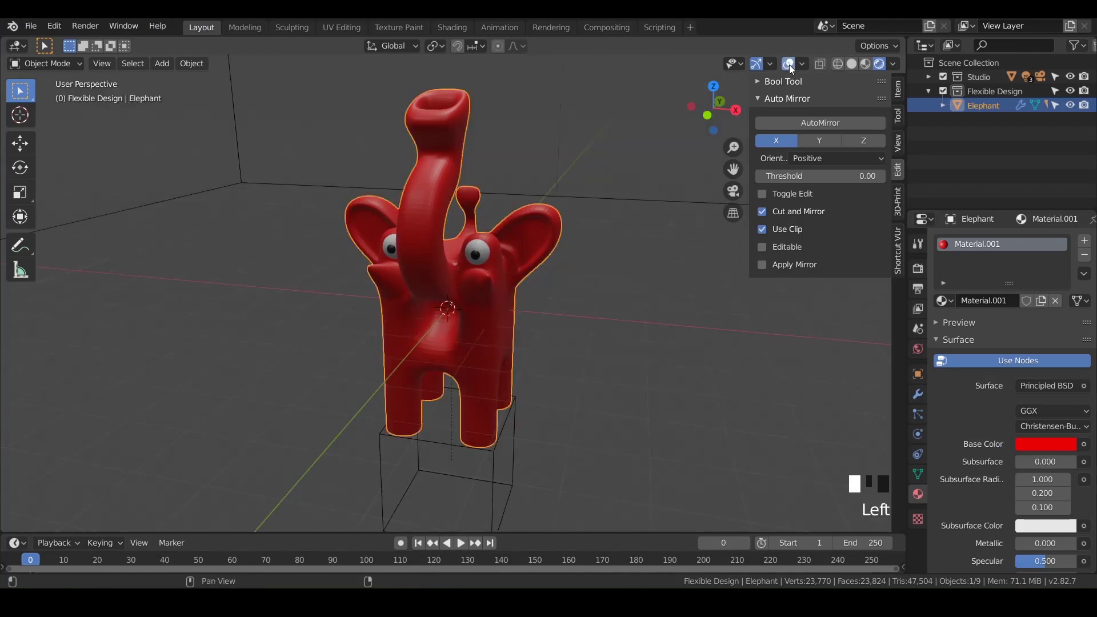
In Edit Mode, select the five faces that form the elephant's tusk below the eye, one after another
{"action": "key", "text": "Tab"}
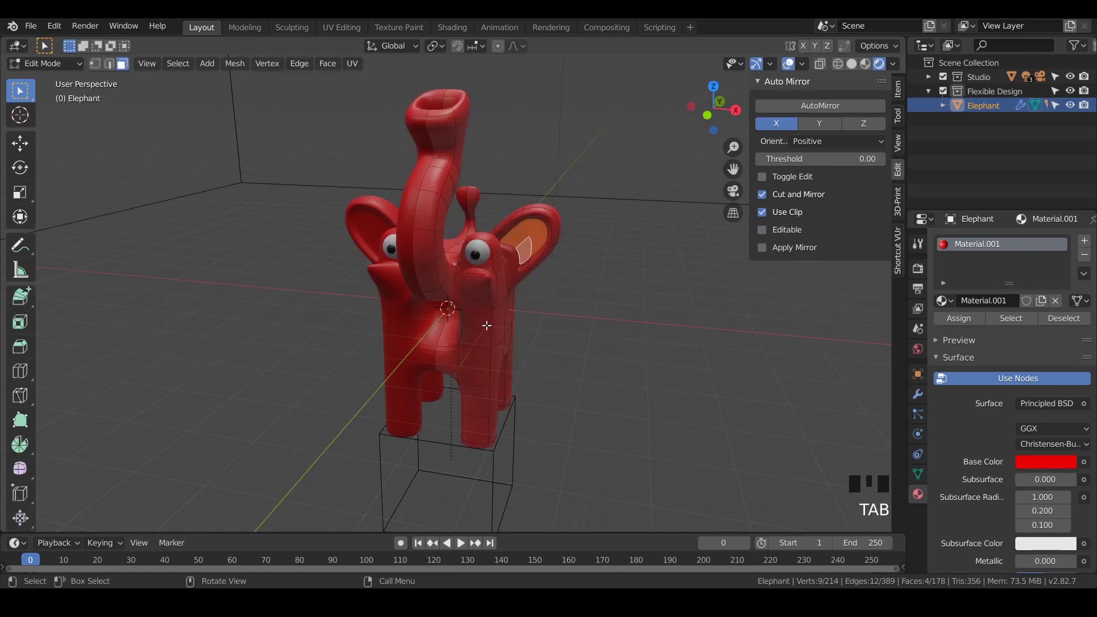
{"action": "scroll", "coordinate": [486, 325], "scroll_direction": "up", "scroll_amount": 2}
{"action": "scroll", "coordinate": [486, 325], "scroll_direction": "up", "scroll_amount": 1}
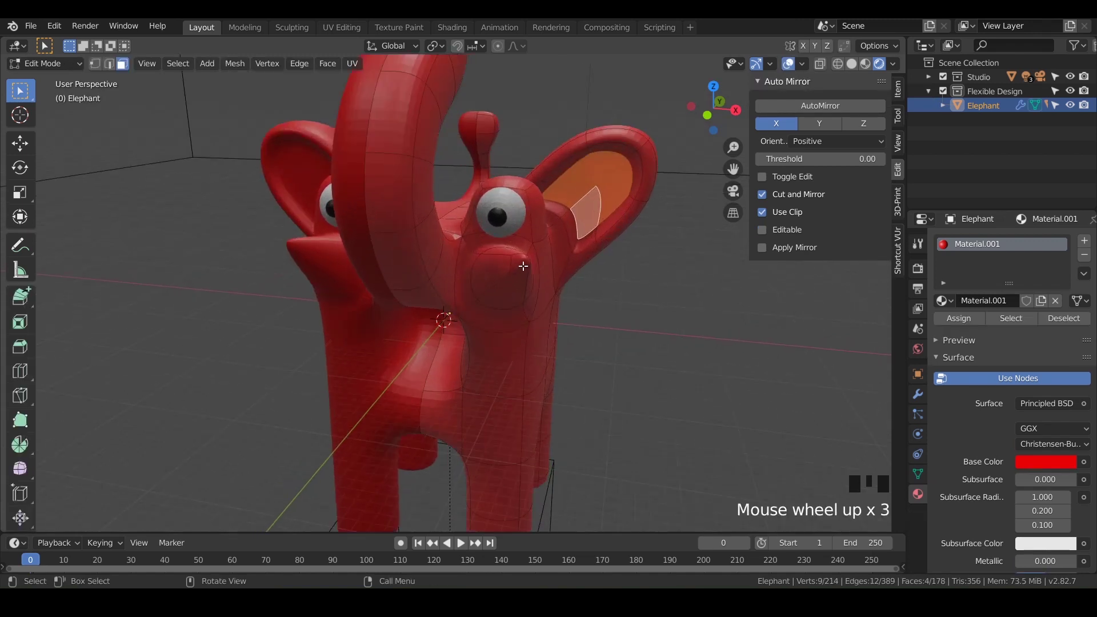
{"action": "left_click", "coordinate": [523, 266]}
{"action": "middle_click_drag", "start_coordinate": [523, 266], "coordinate": [482, 288]}
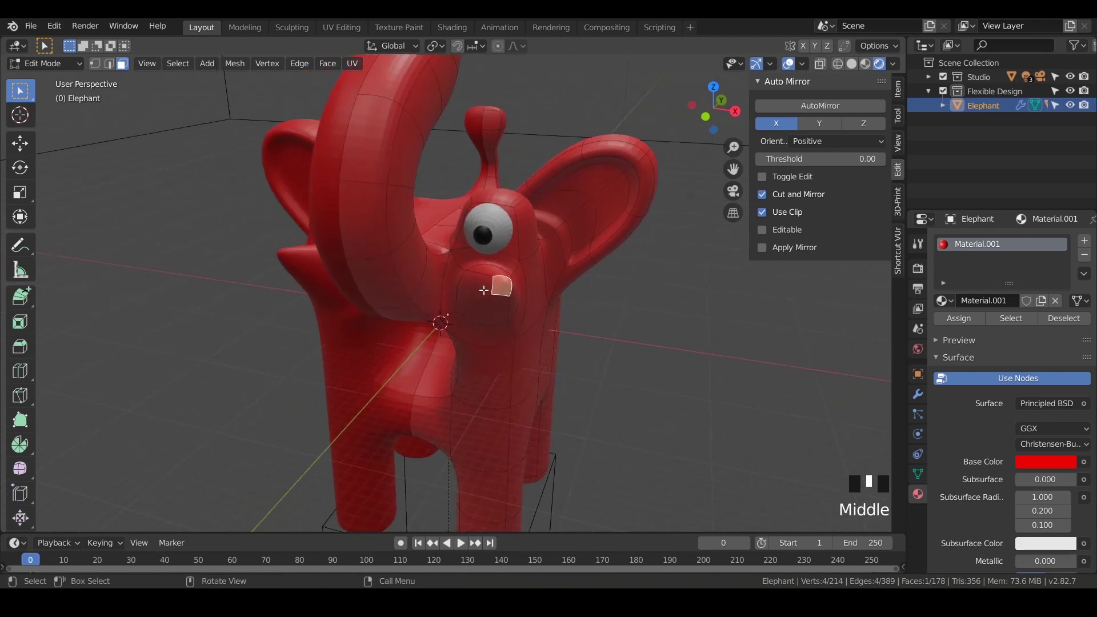
{"action": "left_click", "coordinate": [487, 278], "text": "shift"}
{"action": "left_click", "coordinate": [491, 273], "text": "shift"}
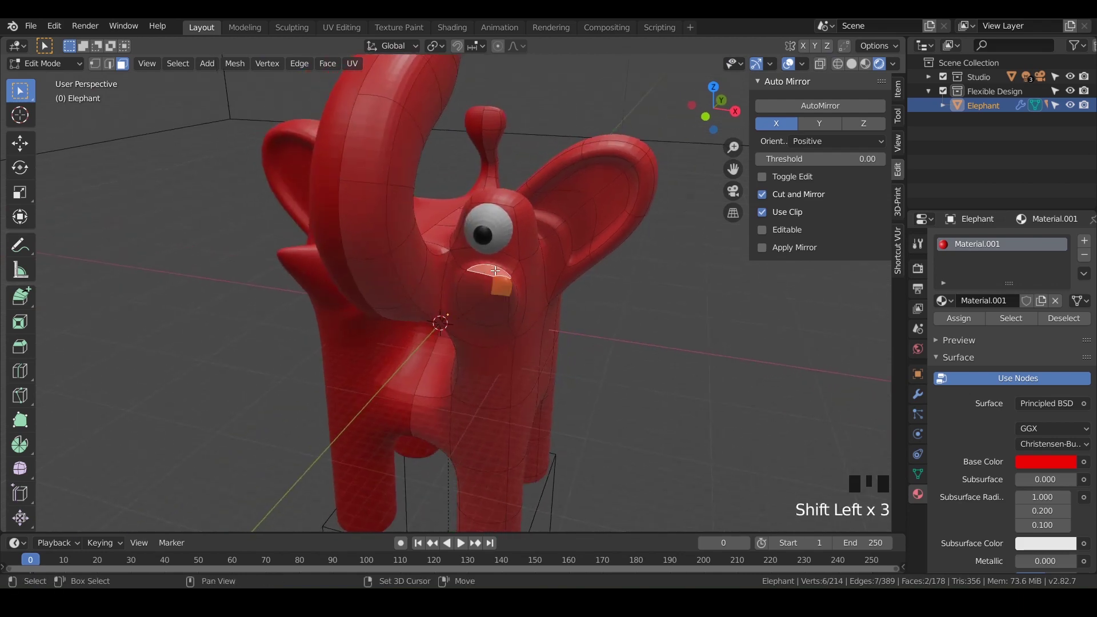
{"action": "left_click", "coordinate": [494, 304], "text": "shift"}
{"action": "left_click", "coordinate": [514, 304], "text": "shift"}
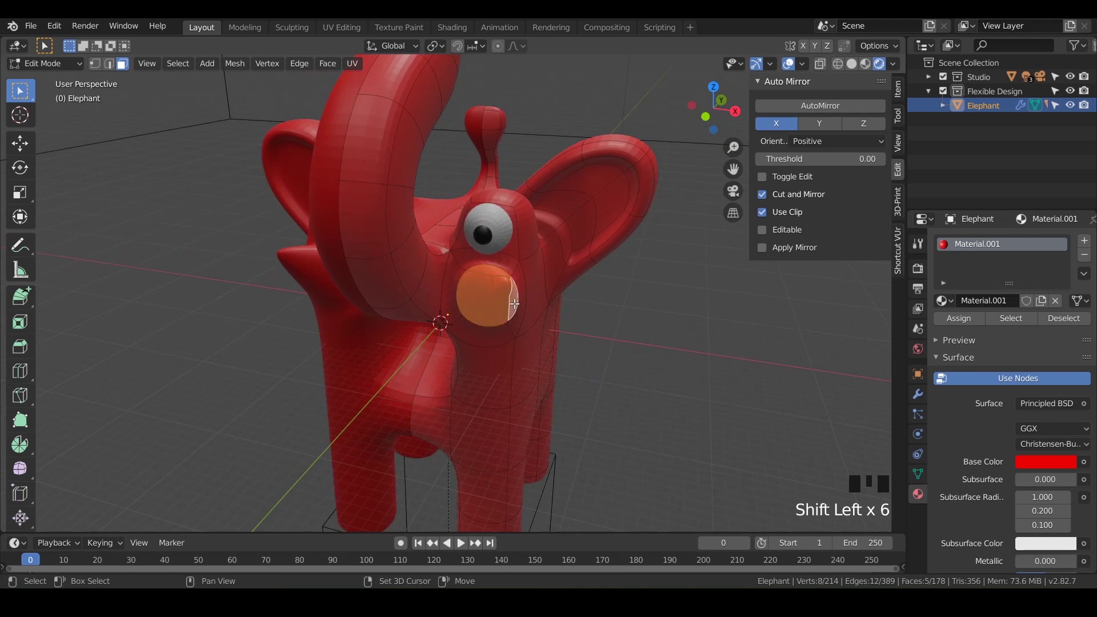
Select a single face at the tusk's tip and grow the selection eight steps outward
{"action": "left_click", "coordinate": [499, 285]}
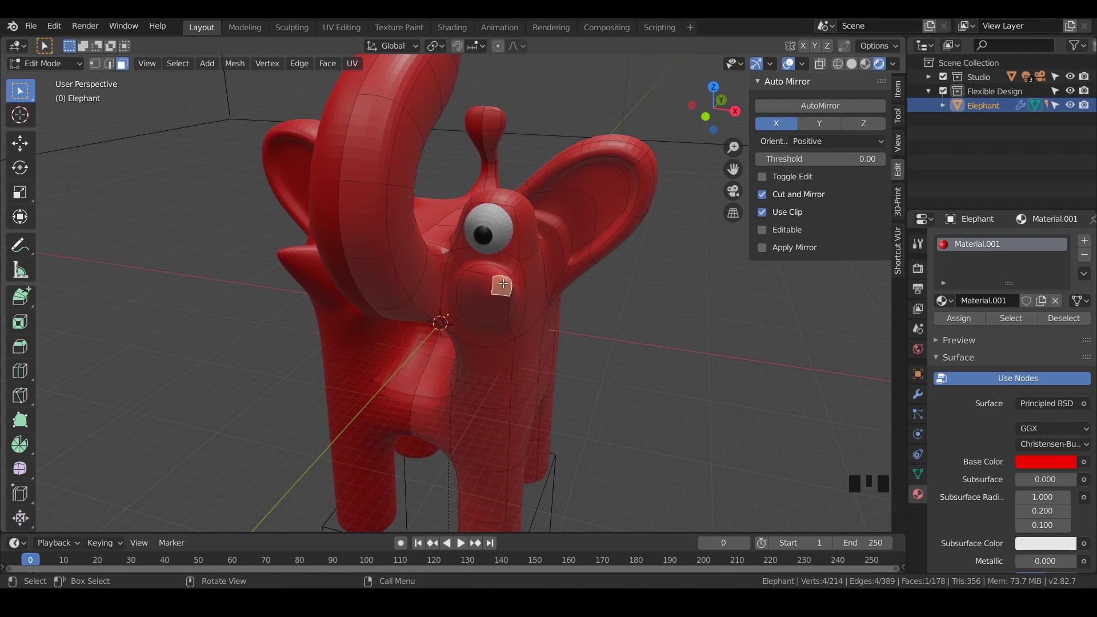
{"action": "key", "text": "ctrl+KP_Add"}
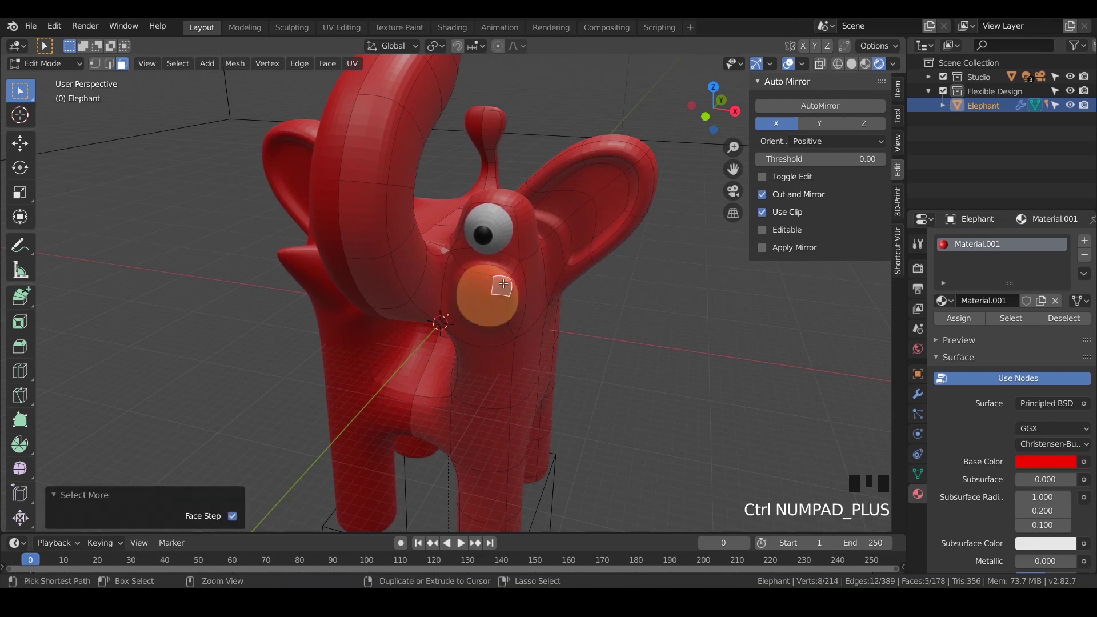
{"action": "key", "text": "ctrl+KP_Add"}
{"action": "key", "text": "ctrl+KP_Add"}
{"action": "key", "text": "ctrl+KP_Add"}
{"action": "key", "text": "ctrl+KP_Add"}
{"action": "key", "text": "ctrl+KP_Add"}
{"action": "key", "text": "ctrl+KP_Add"}
{"action": "key", "text": "ctrl+KP_Add"}
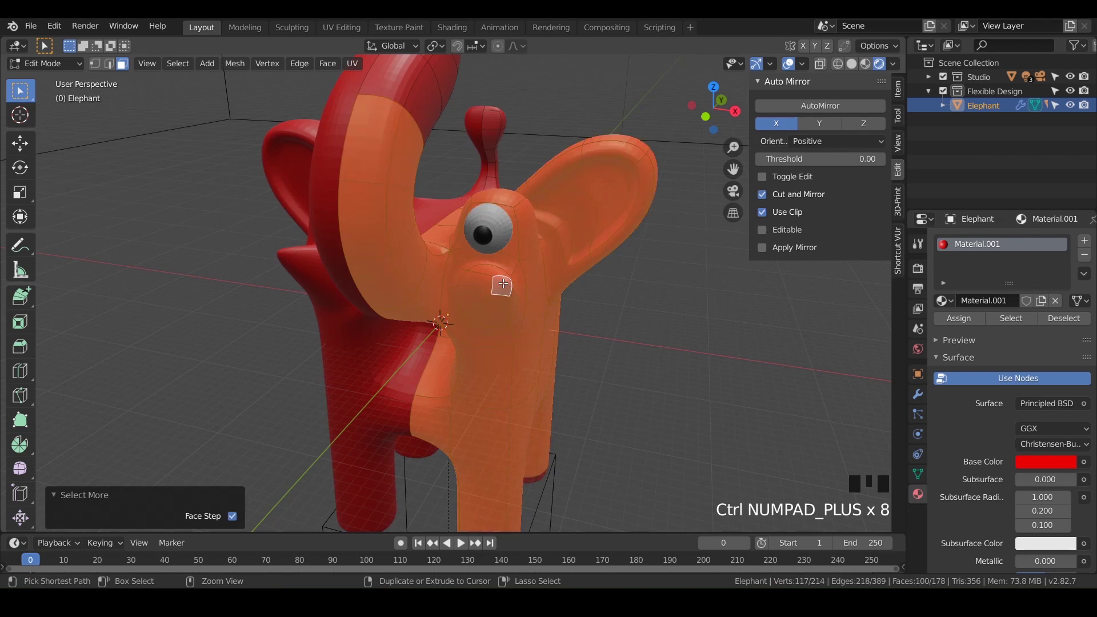
Shrink the selection eight steps back to the single tusk face, and grow it one step to cover the tusk
{"action": "key", "text": "ctrl+KP_Subtract"}
{"action": "key", "text": "ctrl+KP_Subtract"}
{"action": "key", "text": "ctrl+KP_Subtract"}
{"action": "key", "text": "ctrl+KP_Subtract"}
{"action": "key", "text": "ctrl+KP_Subtract"}
{"action": "key", "text": "ctrl+KP_Subtract"}
{"action": "key", "text": "ctrl+KP_Subtract"}
{"action": "key", "text": "ctrl+KP_Subtract"}
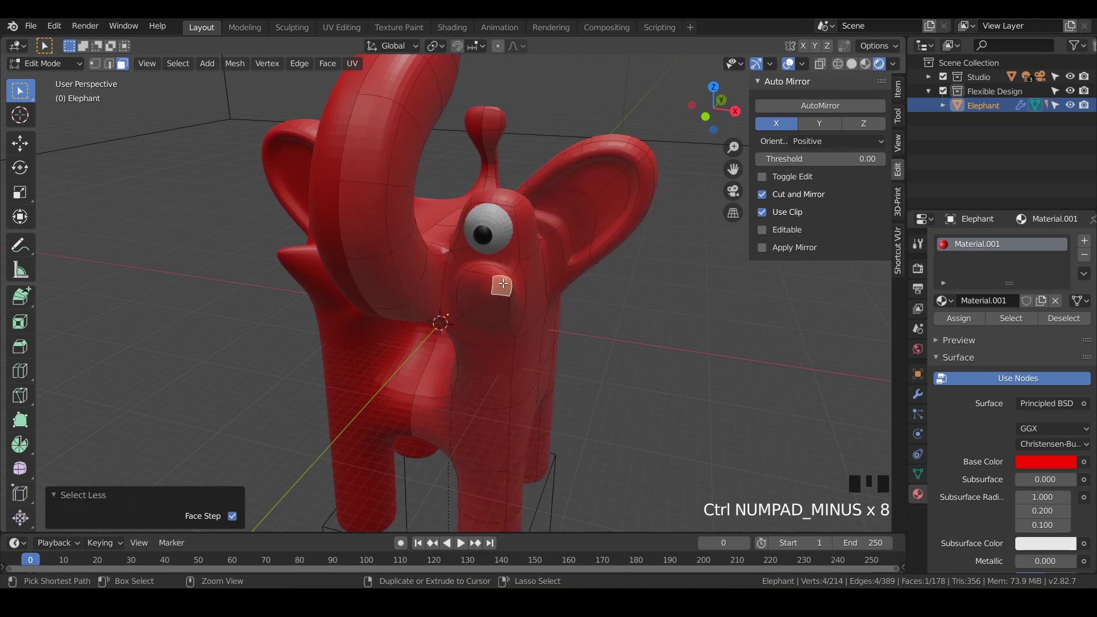
{"action": "key", "text": "ctrl+KP_Add"}
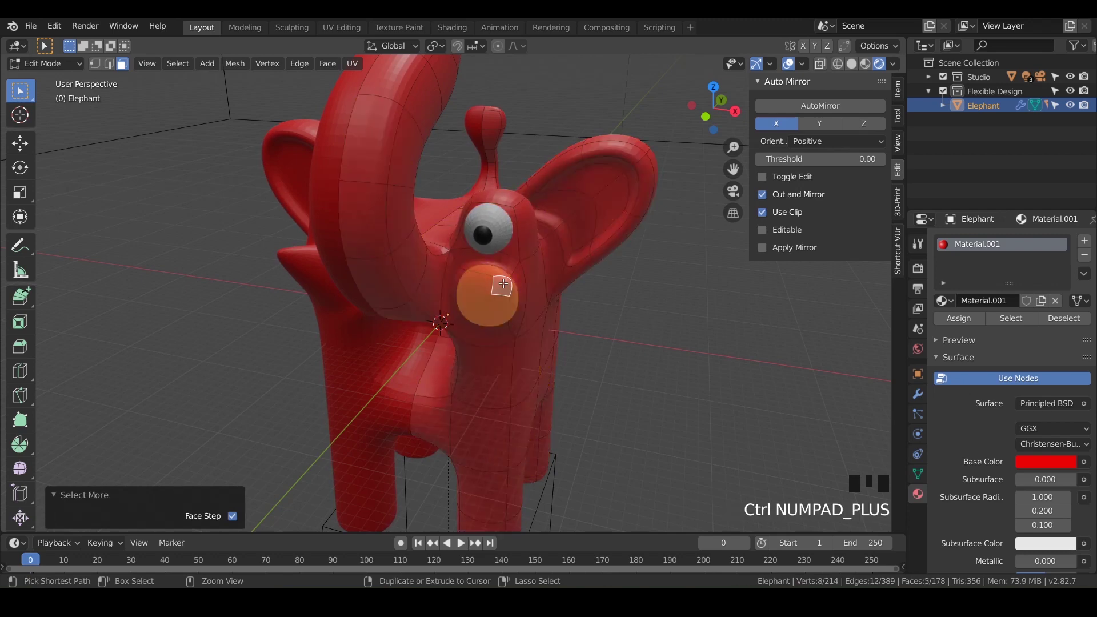
Add a second material slot to the elephant and assign it to the selected tusk faces
{"action": "mouse_move", "coordinate": [503, 284]}
{"action": "middle_mouse_down"}
{"action": "mouse_move", "coordinate": [438, 274]}
{"action": "mouse_move", "coordinate": [412, 255]}
{"action": "mouse_move", "coordinate": [456, 257]}
{"action": "mouse_move", "coordinate": [479, 244]}
{"action": "mouse_move", "coordinate": [516, 277]}
{"action": "middle_mouse_up"}
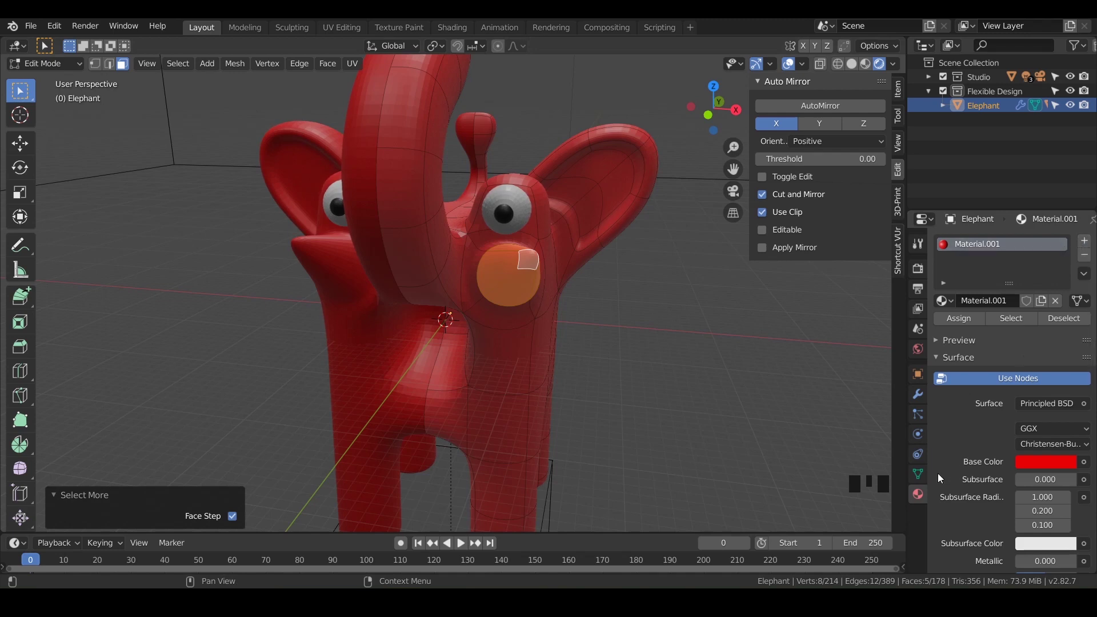
{"action": "left_click", "coordinate": [923, 492]}
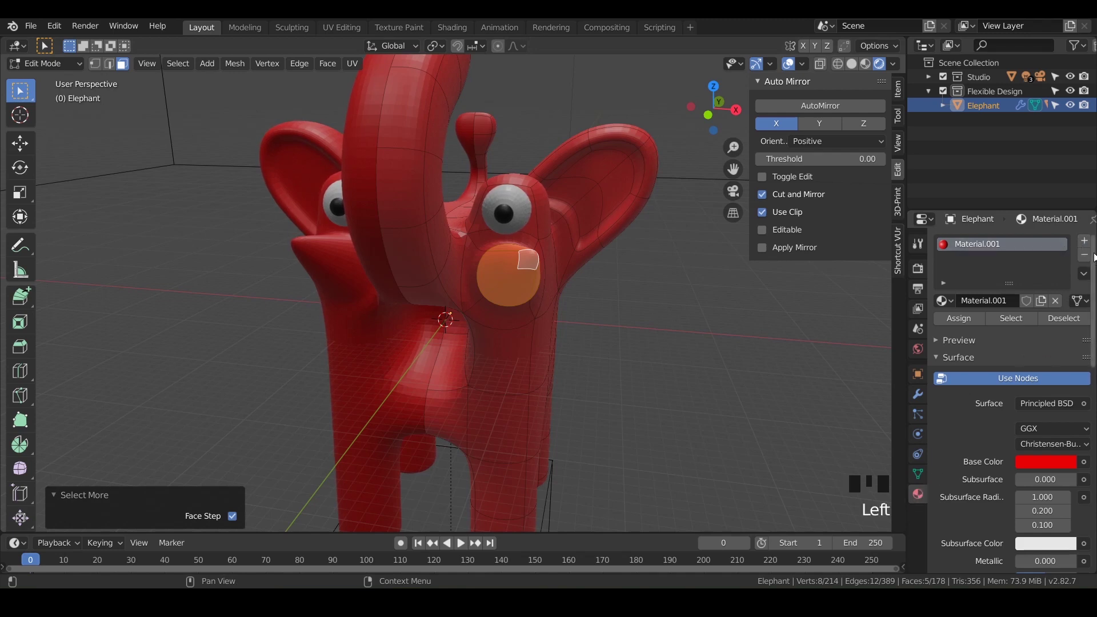
{"action": "left_click", "coordinate": [1088, 246]}
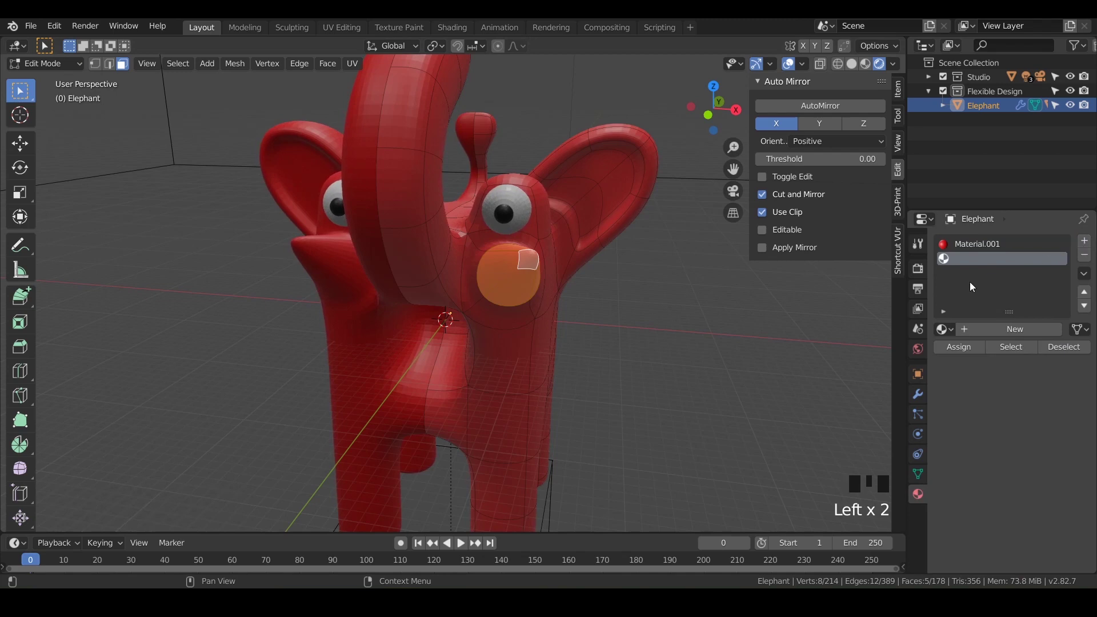
{"action": "left_click", "coordinate": [961, 345]}
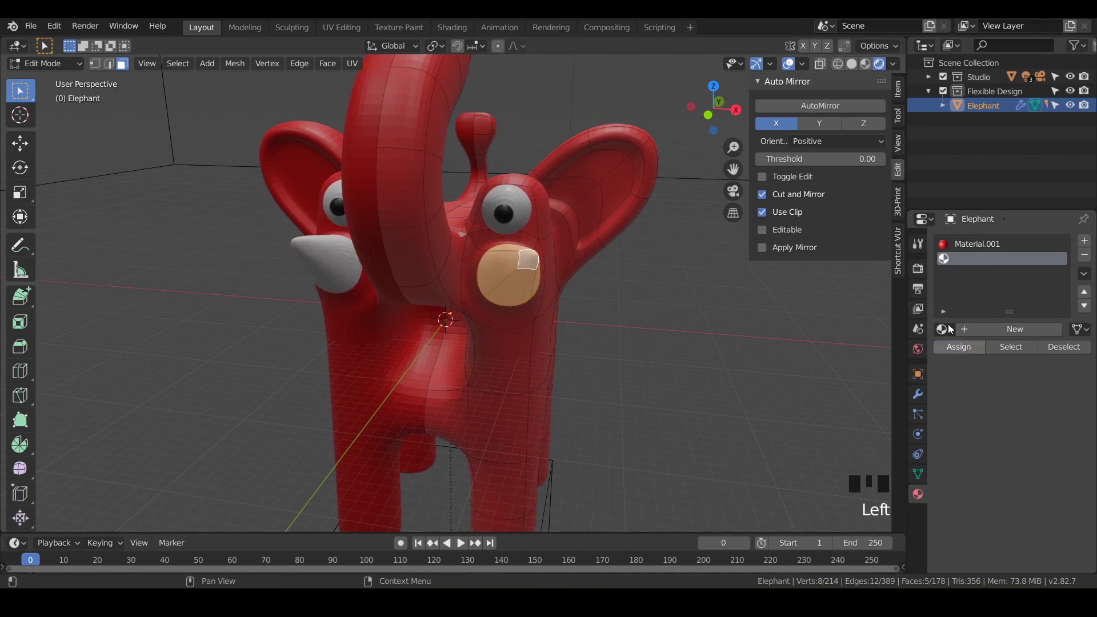
Create a new material in the second slot with a very pale pinkish-white base color, and return to Object Mode to view the elephant
{"action": "left_click", "coordinate": [990, 329]}
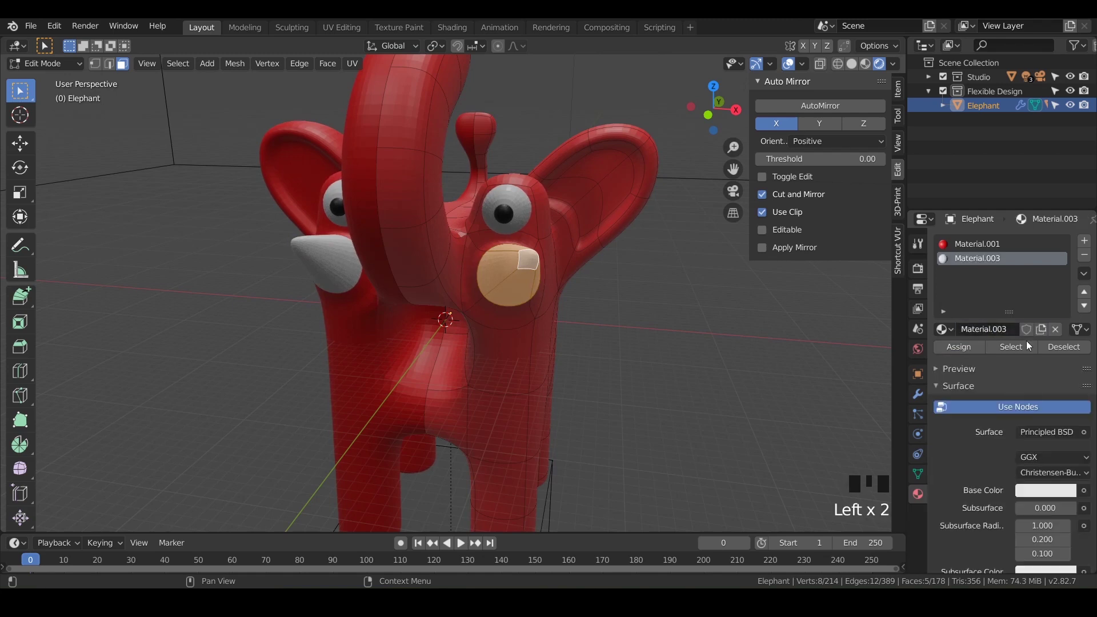
{"action": "left_click", "coordinate": [1036, 490]}
{"action": "left_click_drag", "start_coordinate": [1017, 326], "coordinate": [1002, 342]}
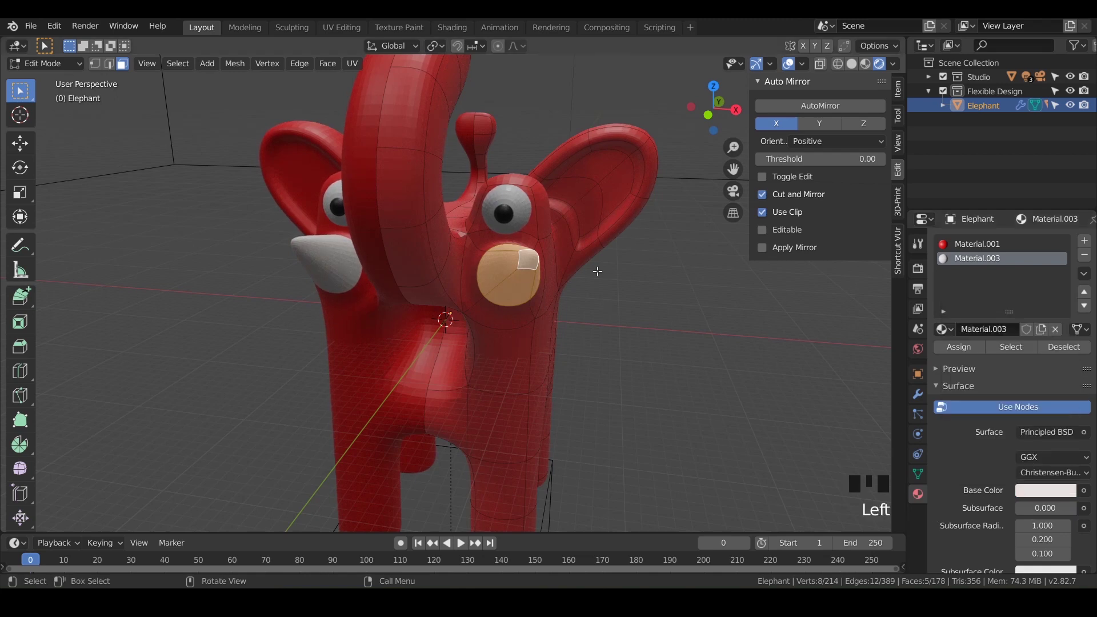
{"action": "key", "text": "Tab"}
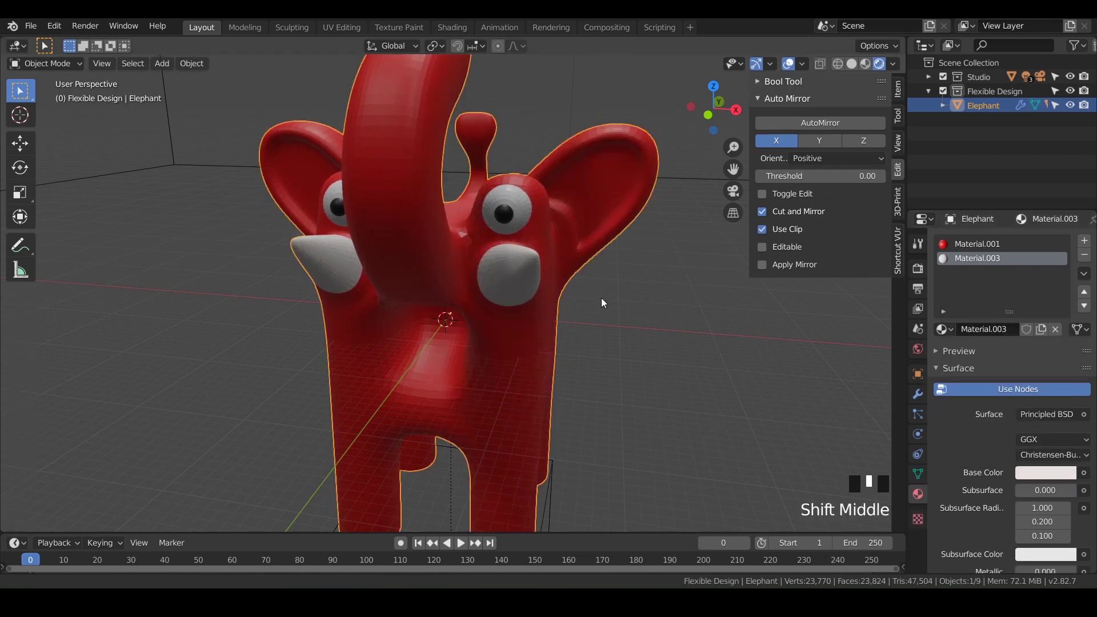
{"action": "mouse_move", "coordinate": [602, 297]}
{"action": "middle_mouse_down", "text": "shift"}
{"action": "mouse_move", "coordinate": [567, 280]}
{"action": "mouse_move", "coordinate": [481, 288]}
{"action": "mouse_move", "coordinate": [605, 273]}
{"action": "mouse_move", "coordinate": [644, 289]}
{"action": "mouse_move", "coordinate": [549, 285]}
{"action": "mouse_move", "coordinate": [584, 308]}
{"action": "mouse_move", "coordinate": [568, 304]}
{"action": "mouse_move", "coordinate": [581, 335]}
{"action": "mouse_move", "coordinate": [561, 314]}
{"action": "mouse_move", "coordinate": [649, 304]}
{"action": "mouse_move", "coordinate": [561, 310]}
{"action": "mouse_move", "coordinate": [639, 321]}
{"action": "mouse_move", "coordinate": [605, 326]}
{"action": "mouse_move", "coordinate": [592, 342]}
{"action": "mouse_move", "coordinate": [641, 321]}
{"action": "mouse_move", "coordinate": [512, 324]}
{"action": "mouse_move", "coordinate": [470, 348]}
{"action": "mouse_move", "coordinate": [550, 352]}
{"action": "mouse_move", "coordinate": [637, 329]}
{"action": "mouse_move", "coordinate": [547, 340]}
{"action": "mouse_move", "coordinate": [596, 302]}
{"action": "mouse_move", "coordinate": [655, 294]}
{"action": "mouse_move", "coordinate": [566, 299]}
{"action": "mouse_move", "coordinate": [712, 289]}
{"action": "mouse_move", "coordinate": [622, 304]}
{"action": "mouse_move", "coordinate": [530, 286]}
{"action": "mouse_move", "coordinate": [575, 290]}
{"action": "mouse_move", "coordinate": [649, 267]}
{"action": "mouse_move", "coordinate": [664, 273]}
{"action": "mouse_move", "coordinate": [517, 294]}
{"action": "mouse_move", "coordinate": [663, 289]}
{"action": "mouse_move", "coordinate": [584, 306]}
{"action": "middle_mouse_up", "text": "shift"}
{"action": "scroll", "coordinate": [581, 328], "scroll_direction": "down", "scroll_amount": 2}
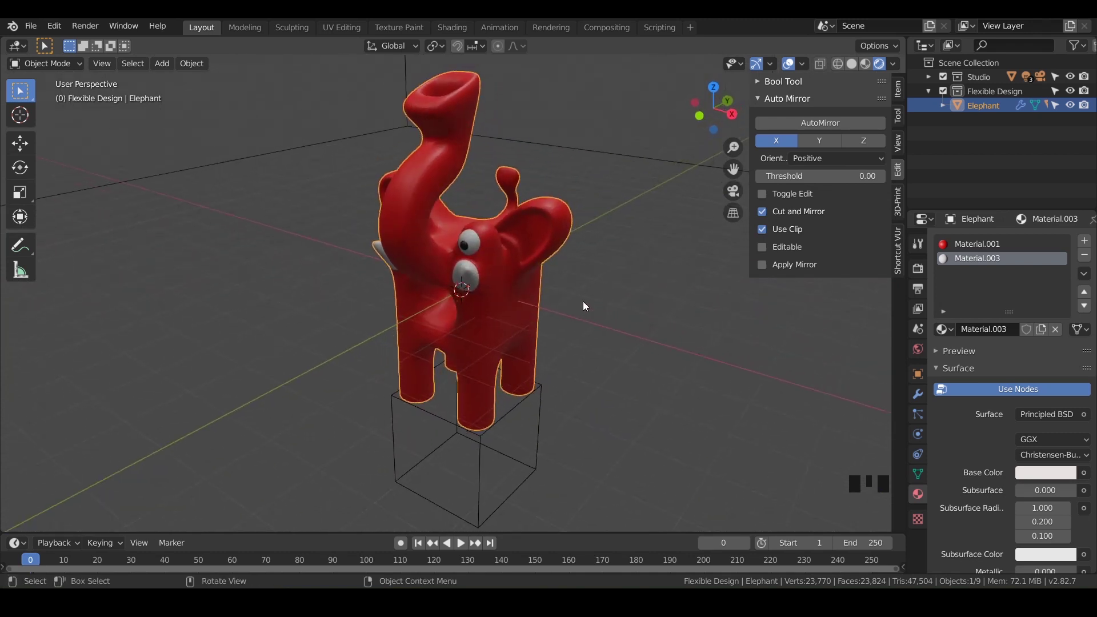